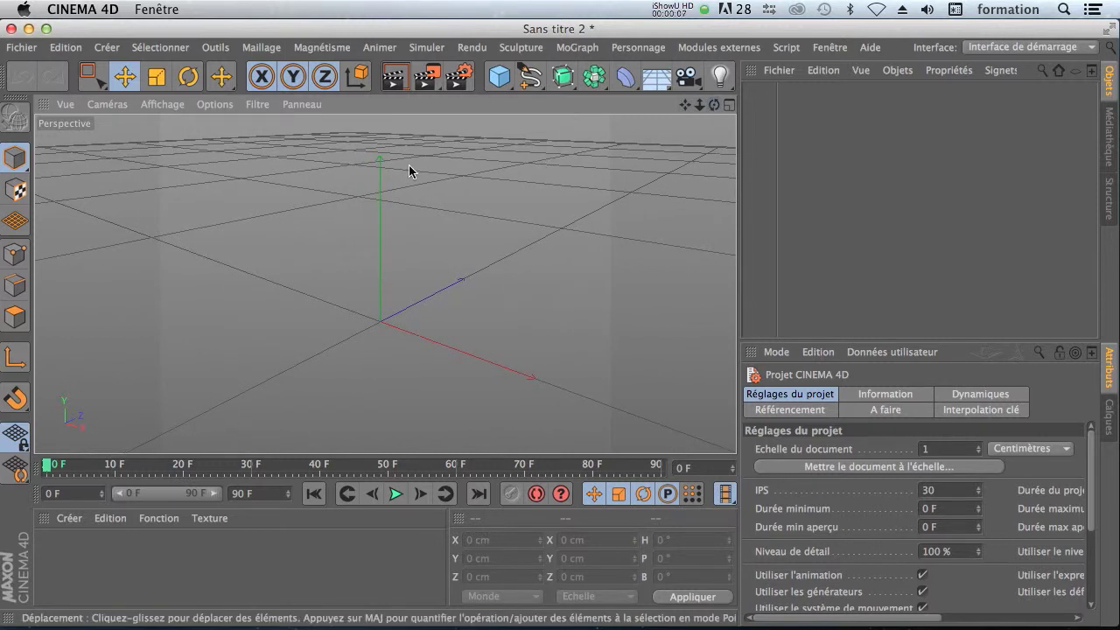
click(499, 77)
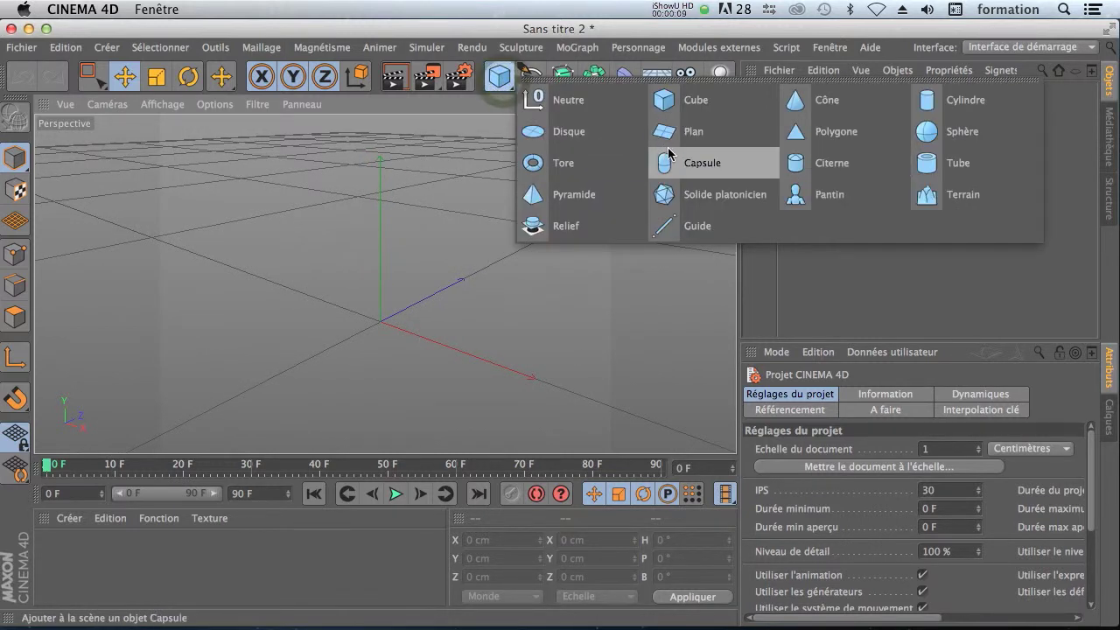
click(962, 100)
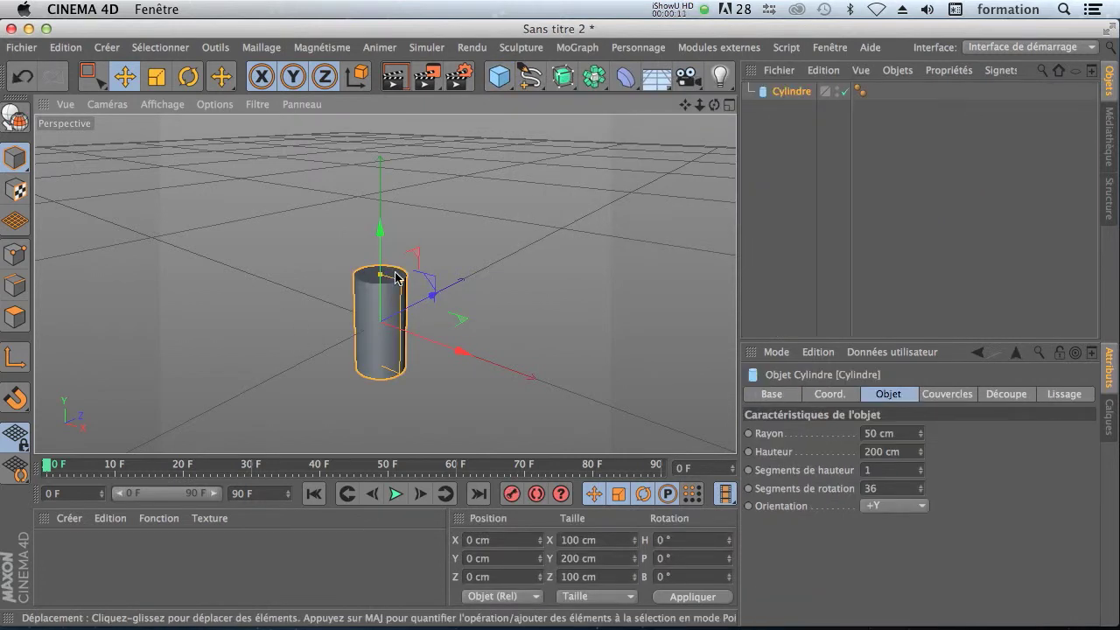
drag(400, 288, 387, 324)
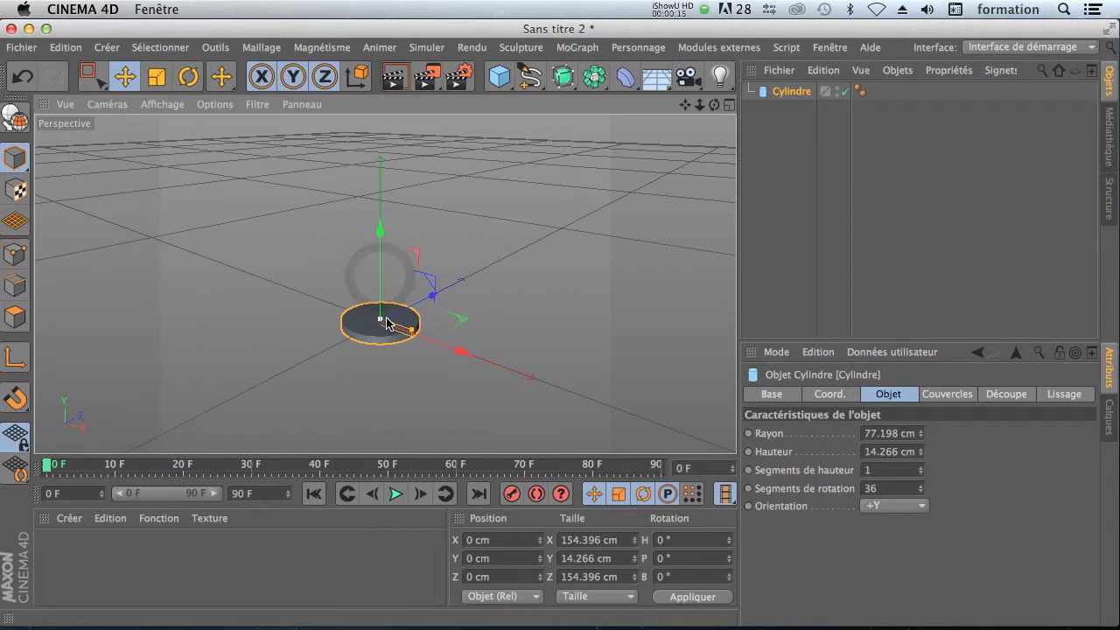
drag(684, 104, 693, 87)
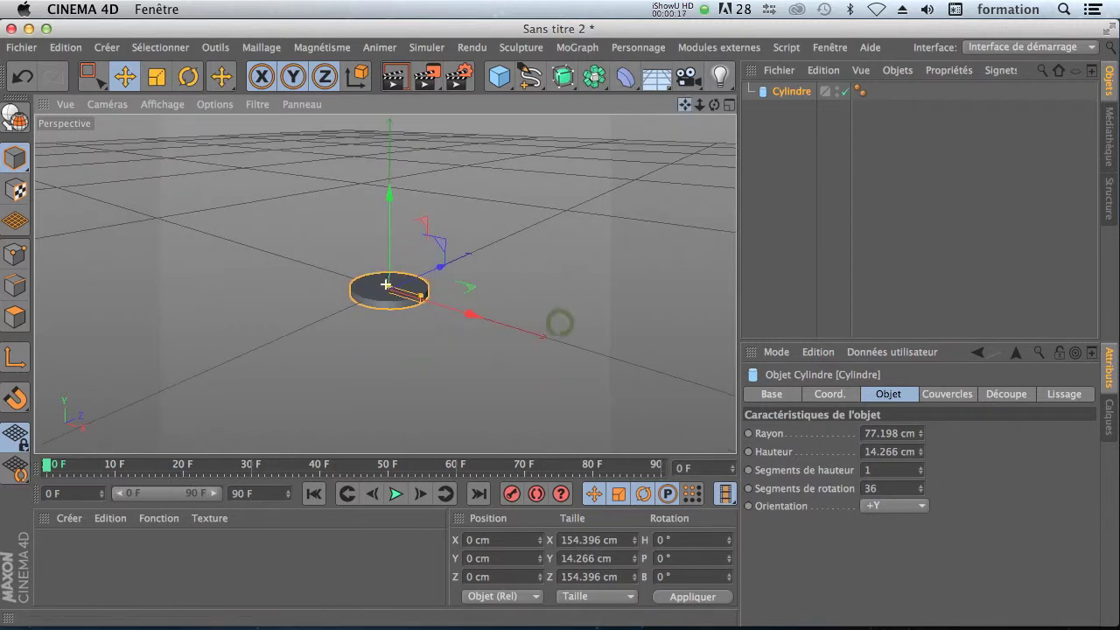
scroll(551, 315, up, 5)
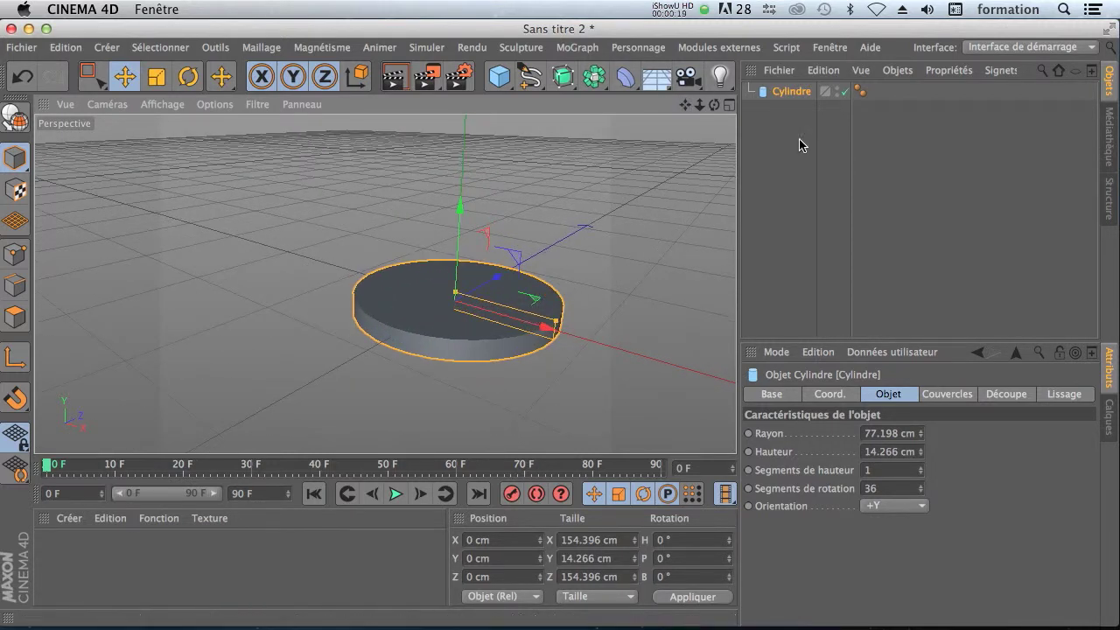
key(Delete)
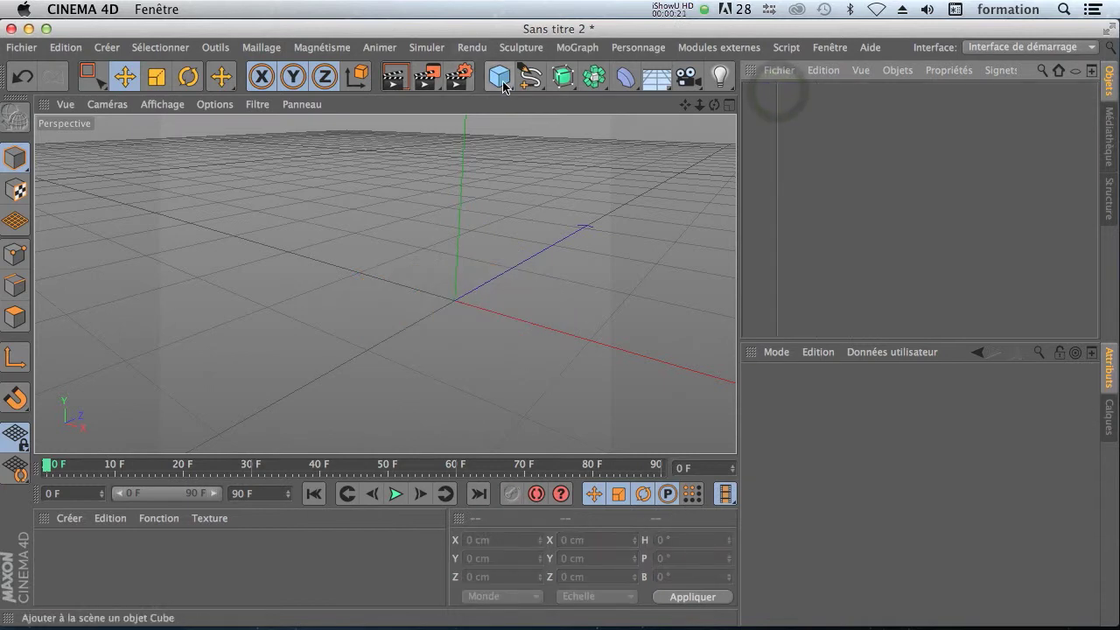
Add a Tube primitive and set its inner radius to 150 cm and its height to 27 cm.
click(498, 76)
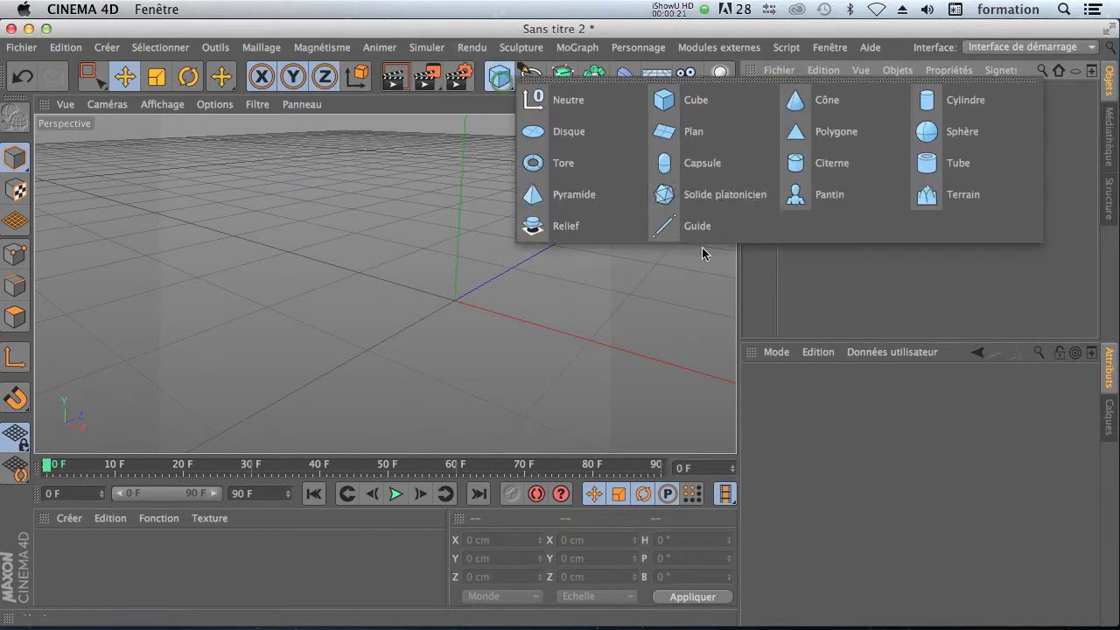
click(957, 163)
drag(699, 105, 656, 114)
drag(560, 323, 568, 315)
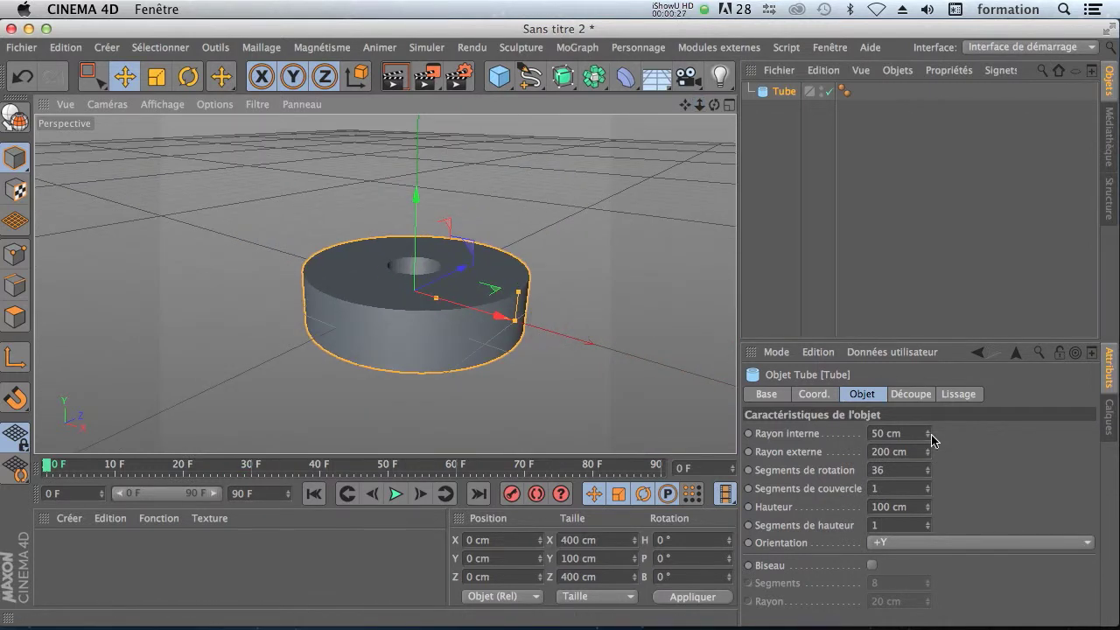
drag(932, 439, 1015, 440)
drag(928, 513, 877, 513)
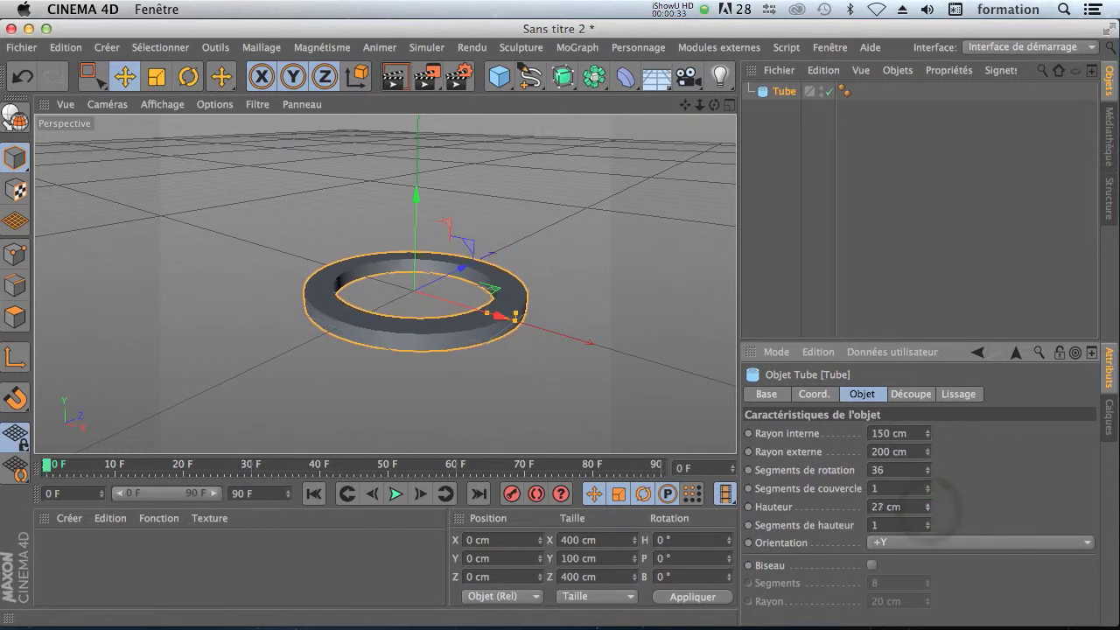
click(781, 182)
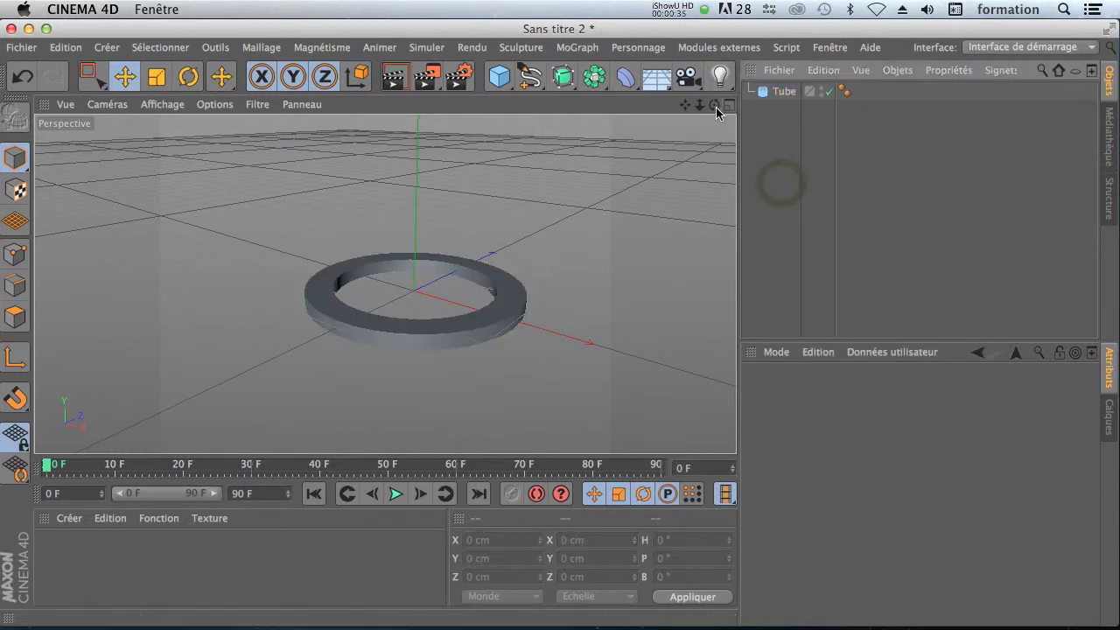
Add a Cylinder primitive at the tube's centre with a height of 150 cm and a radius of 14 cm.
drag(691, 106, 971, 103)
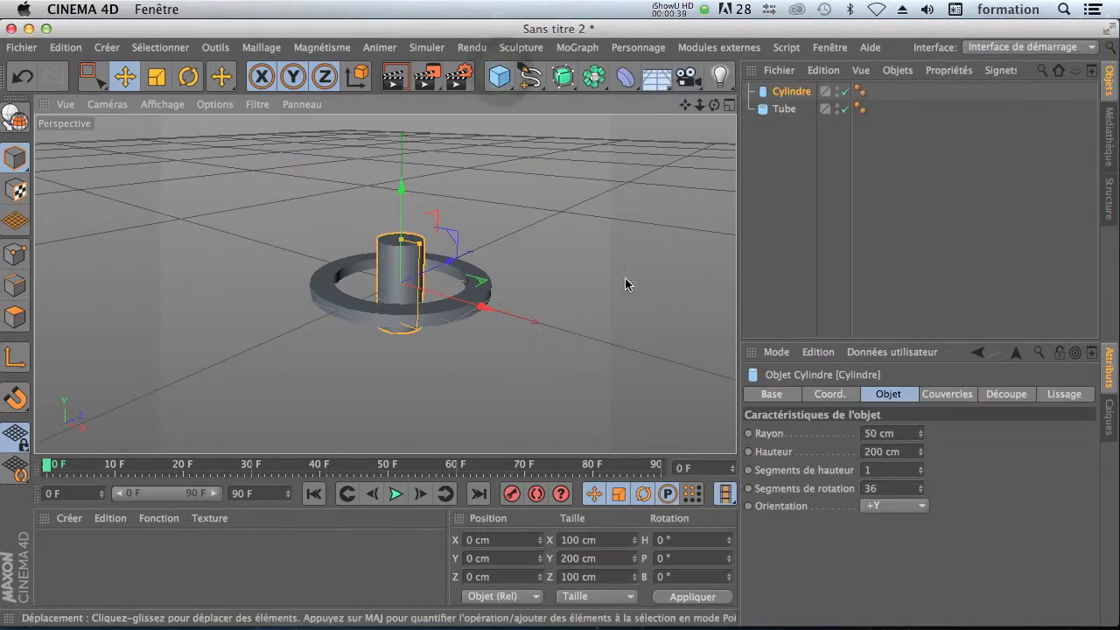
drag(919, 452, 914, 459)
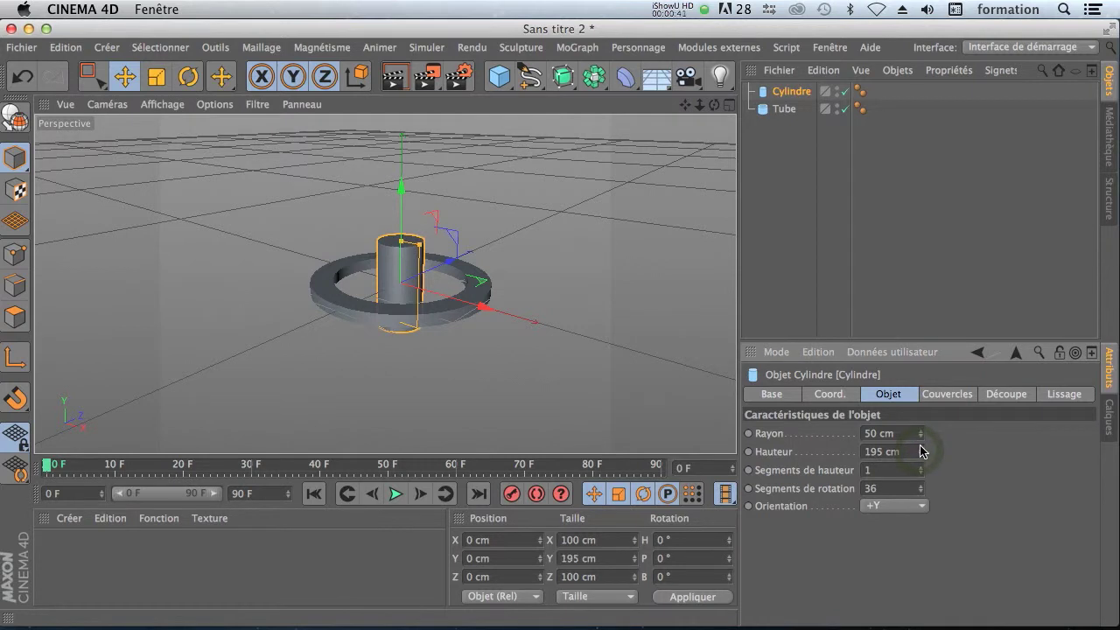
text(150)
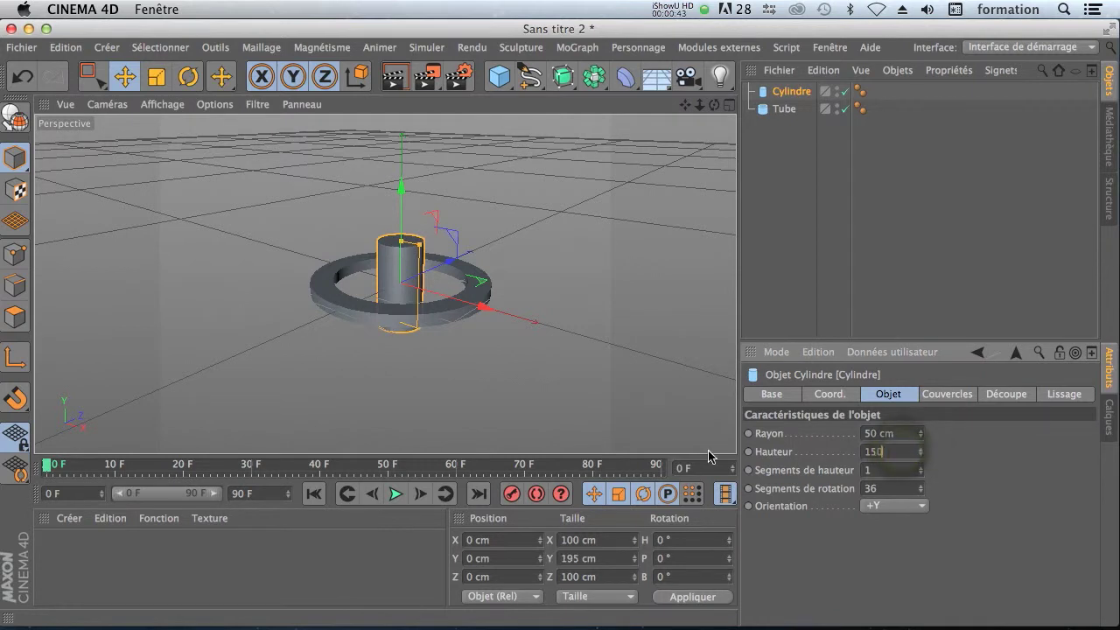
key(Return)
drag(920, 437, 916, 451)
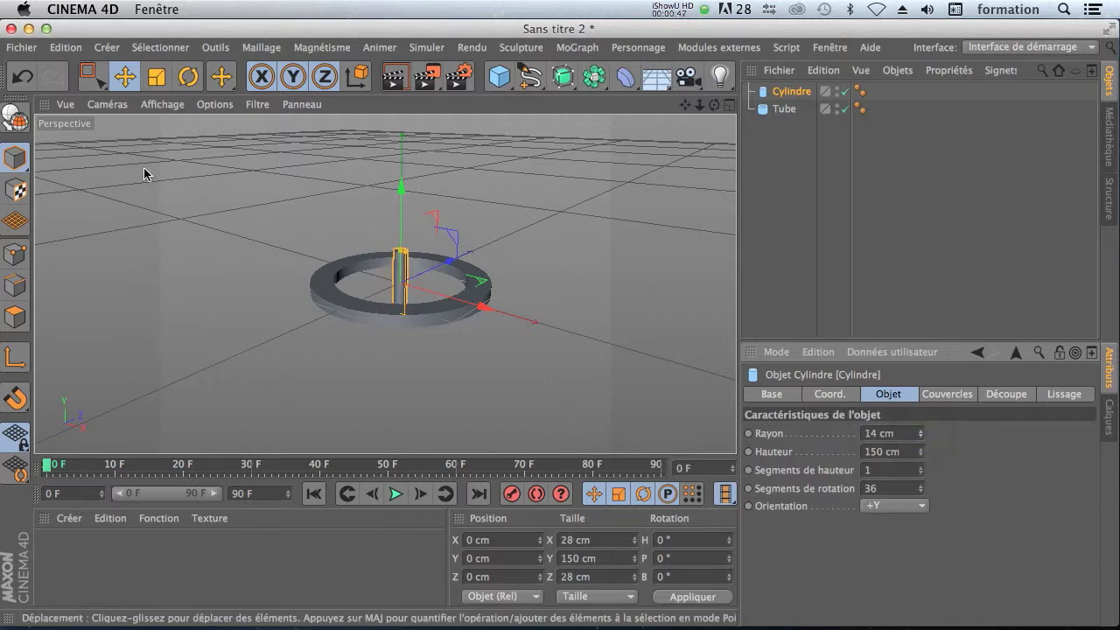
Enlarge the cylinder to a height of 177 cm and a radius of 16 cm.
scroll(291, 240, down, 3)
scroll(405, 314, up, 8)
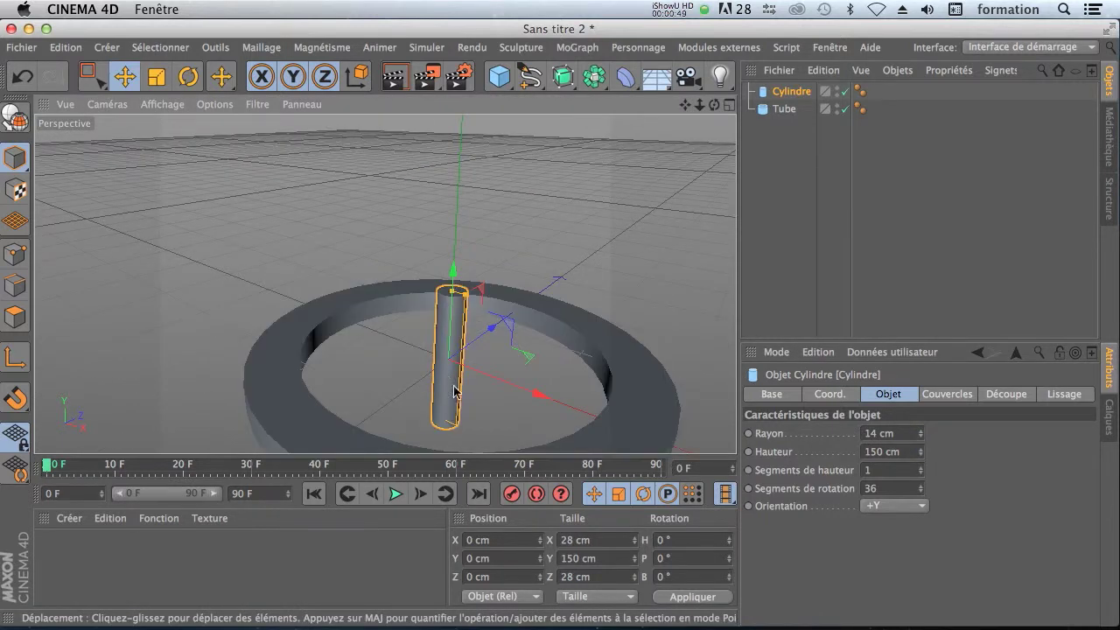
alt+middle_drag(388, 283, 385, 283)
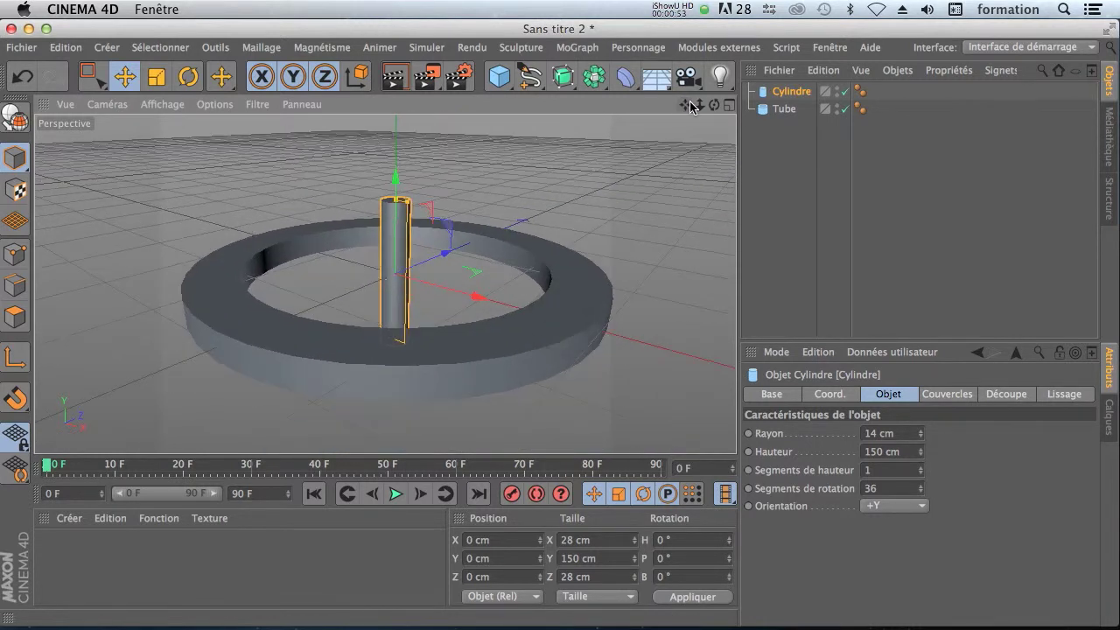
drag(690, 106, 592, 183)
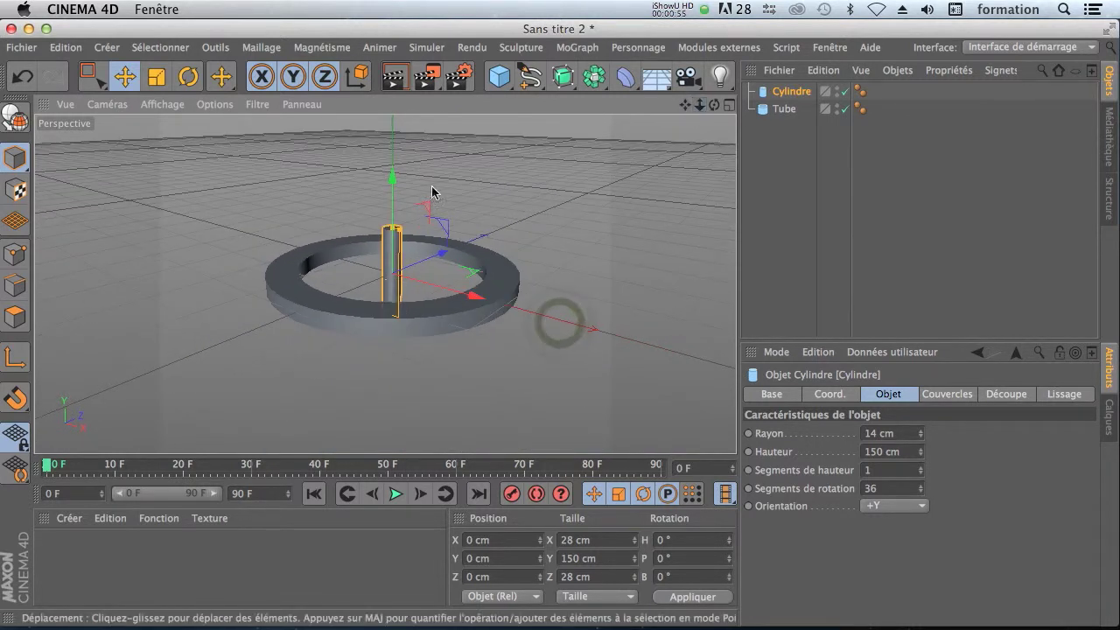
click(921, 449)
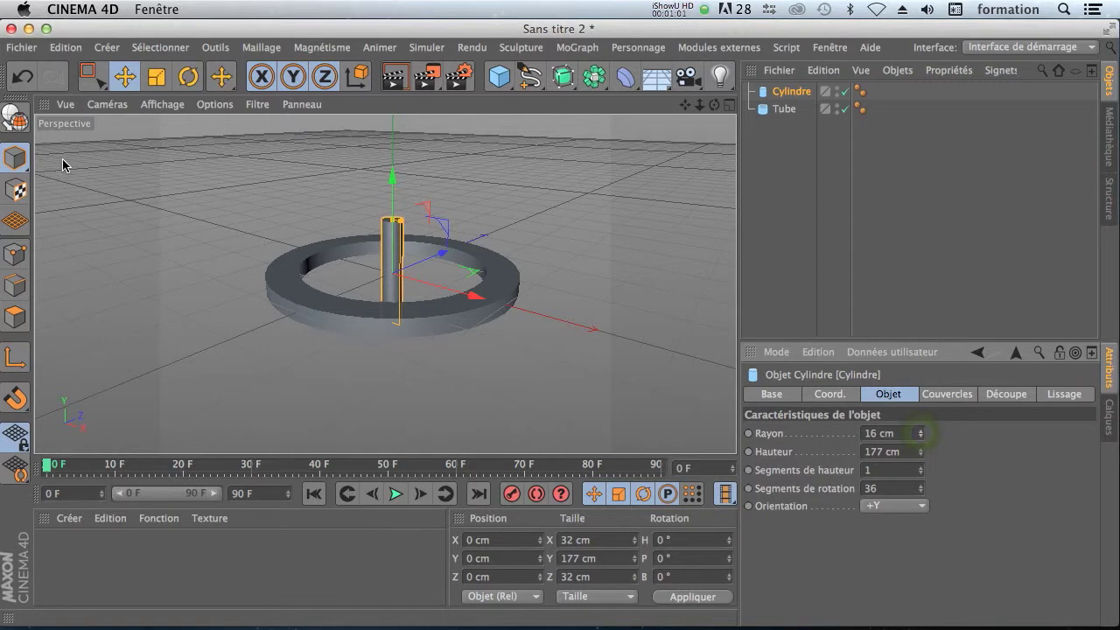
drag(713, 105, 560, 323)
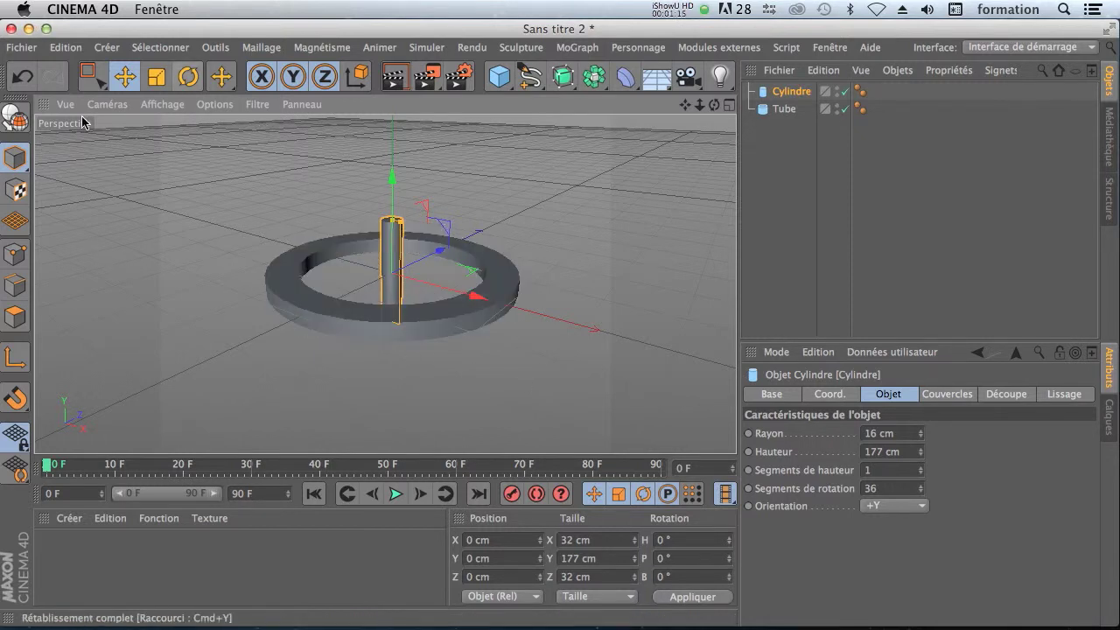
Start the Dupliquer tool for the cylinder and show its duplication, options and tool settings together.
click(212, 47)
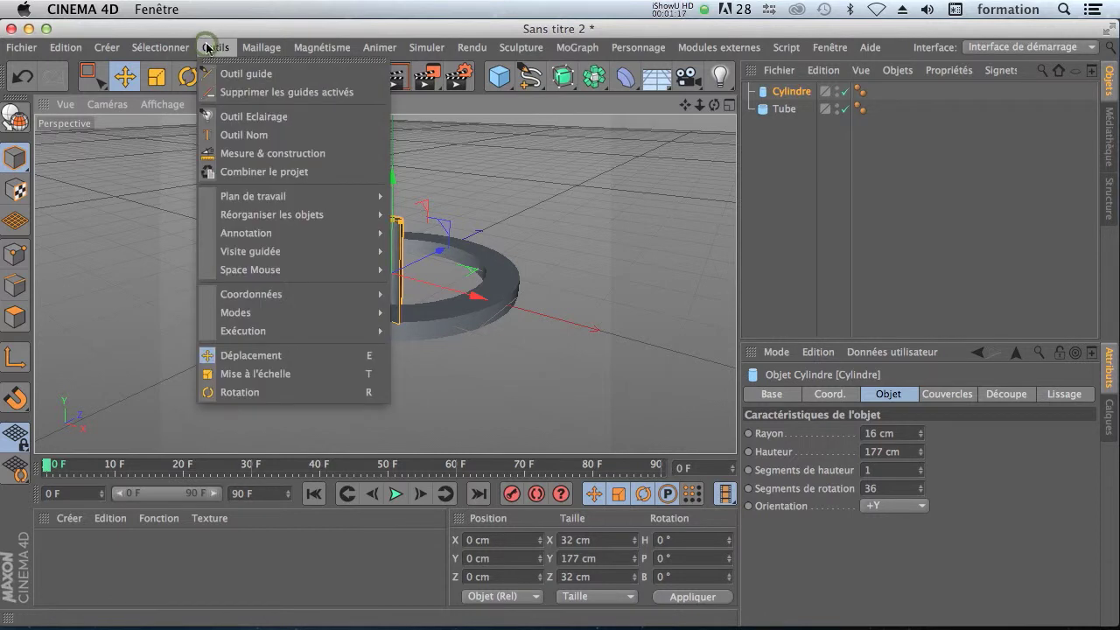
mouse_move(282, 216)
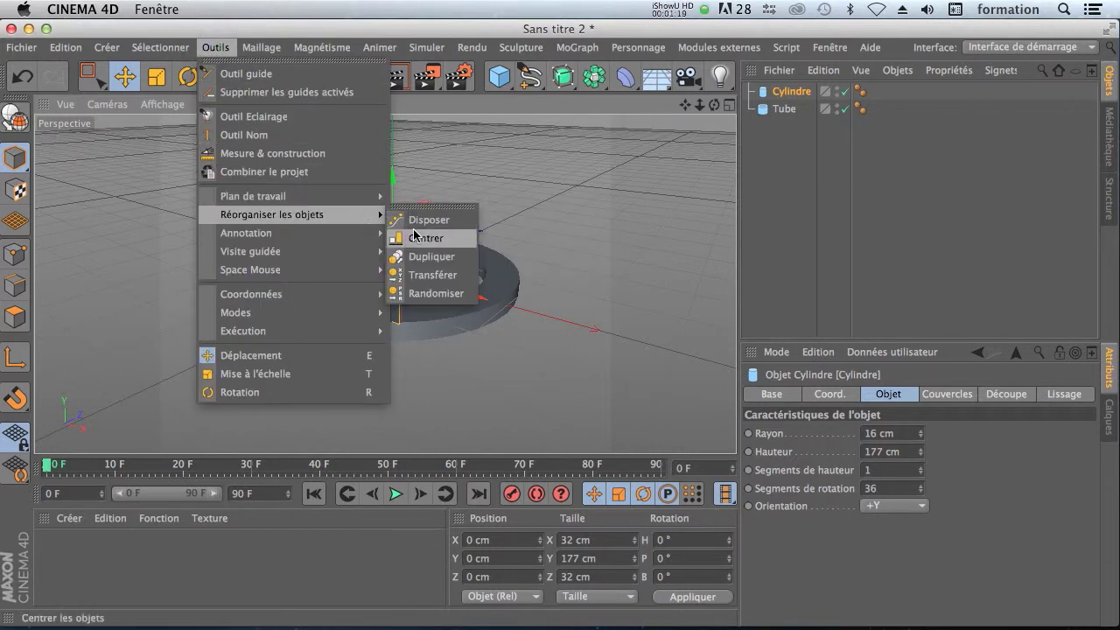
click(429, 256)
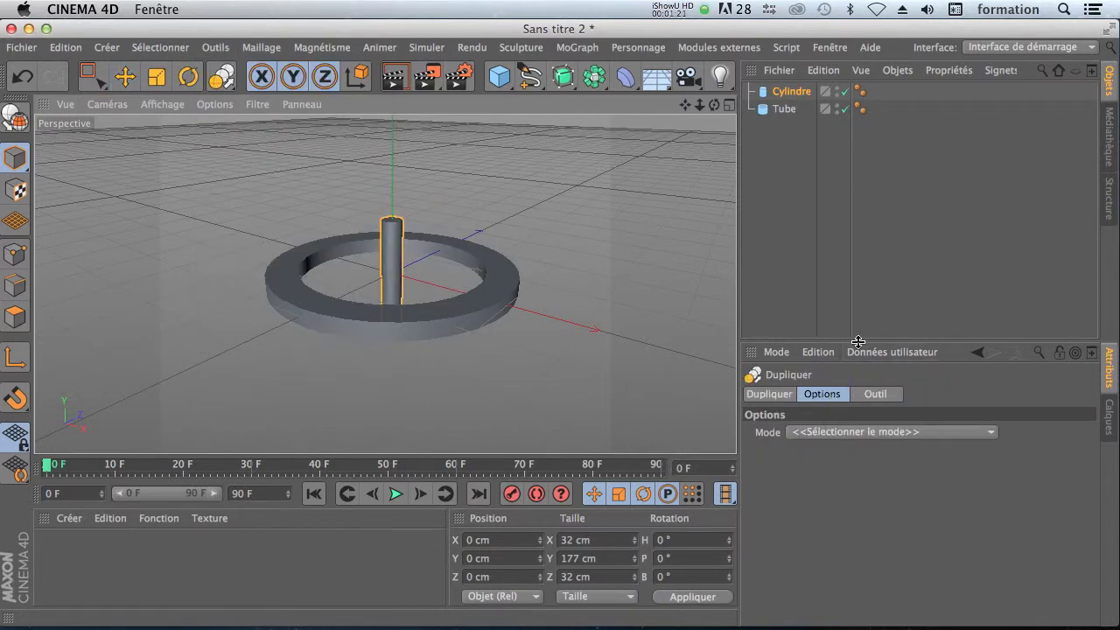
drag(854, 341, 867, 170)
click(774, 221)
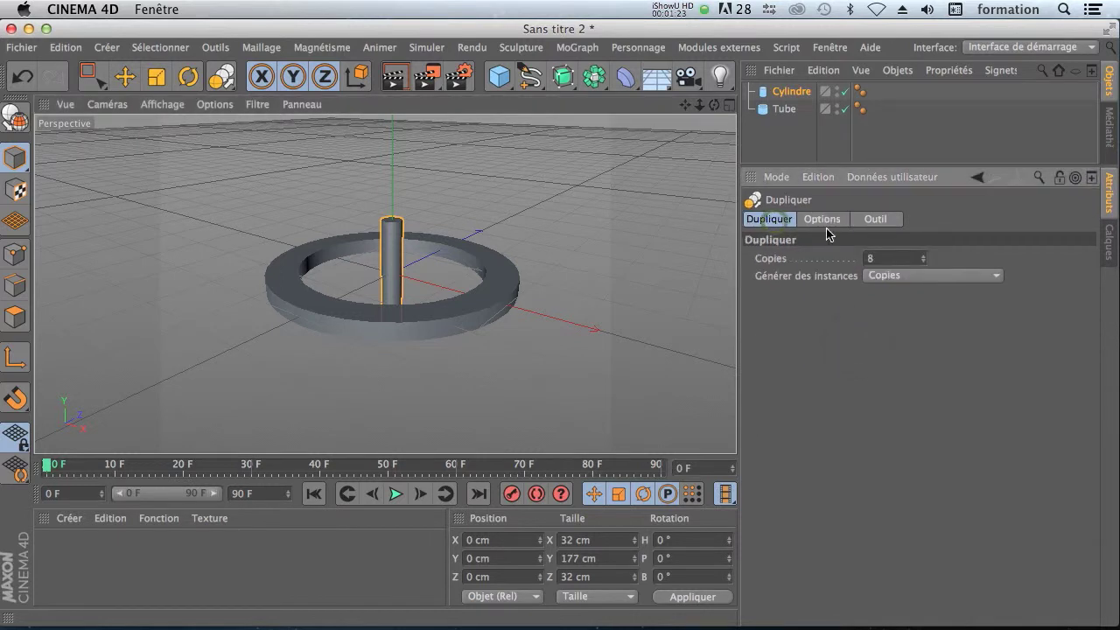
shift+click(822, 220)
shift+click(875, 219)
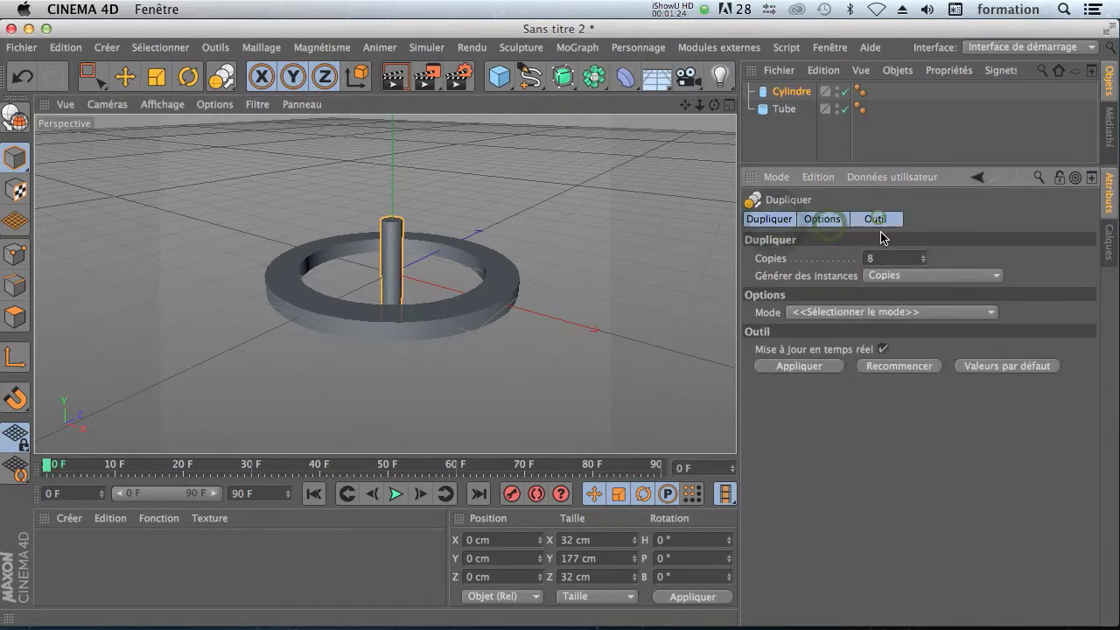
Duplicate the cylinder as 8 instances in Cercle mode and set the circle's radius to 179 cm.
click(886, 277)
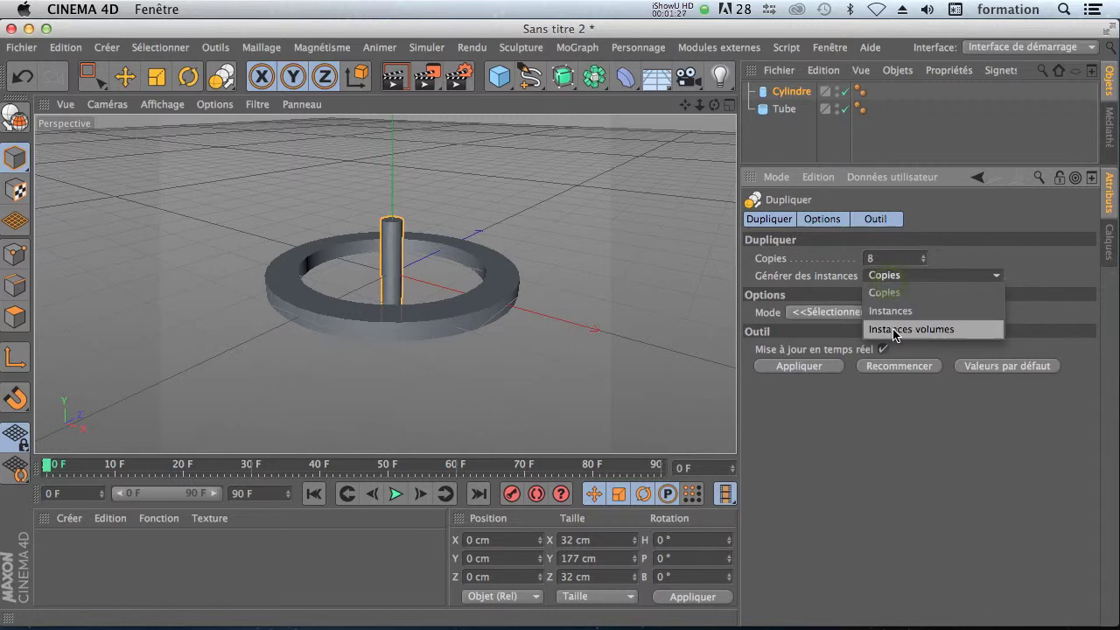
click(890, 313)
click(848, 312)
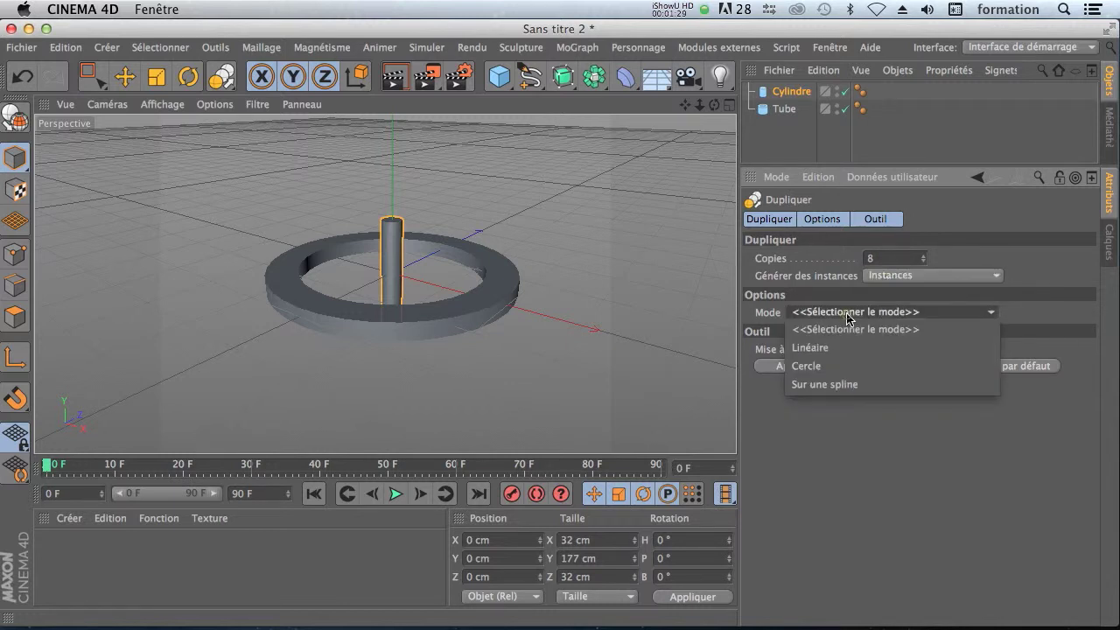
click(827, 366)
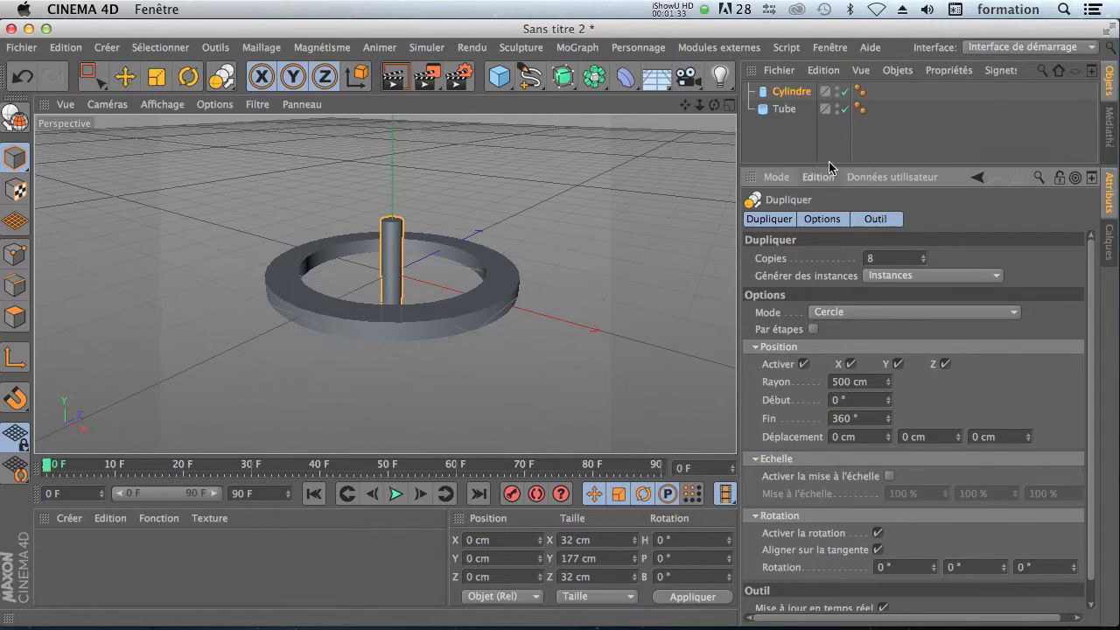
drag(826, 166, 827, 138)
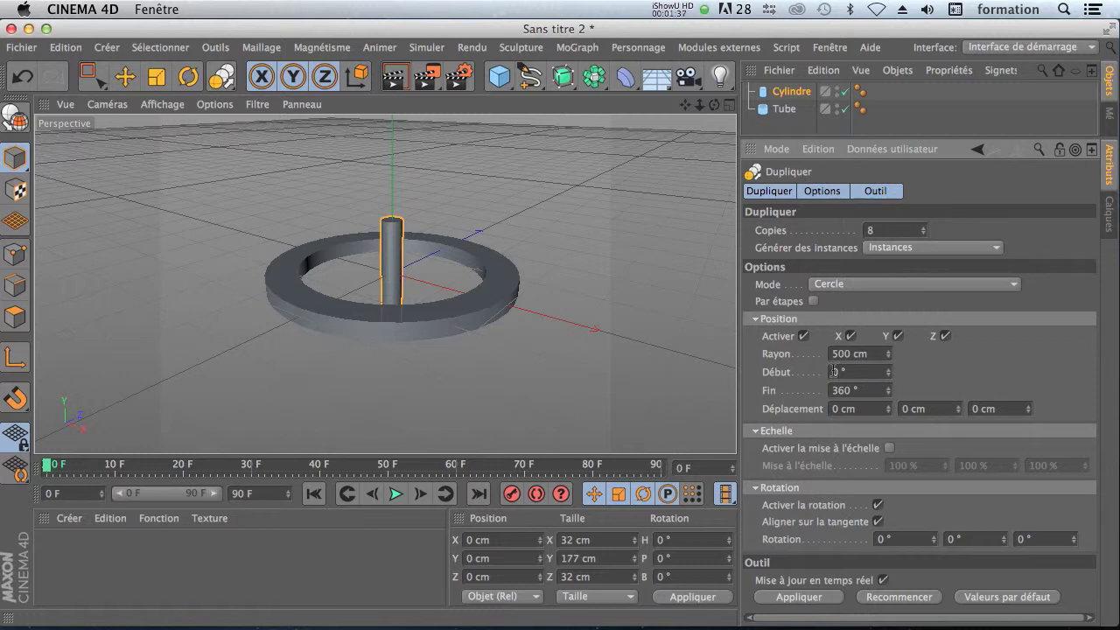
click(799, 596)
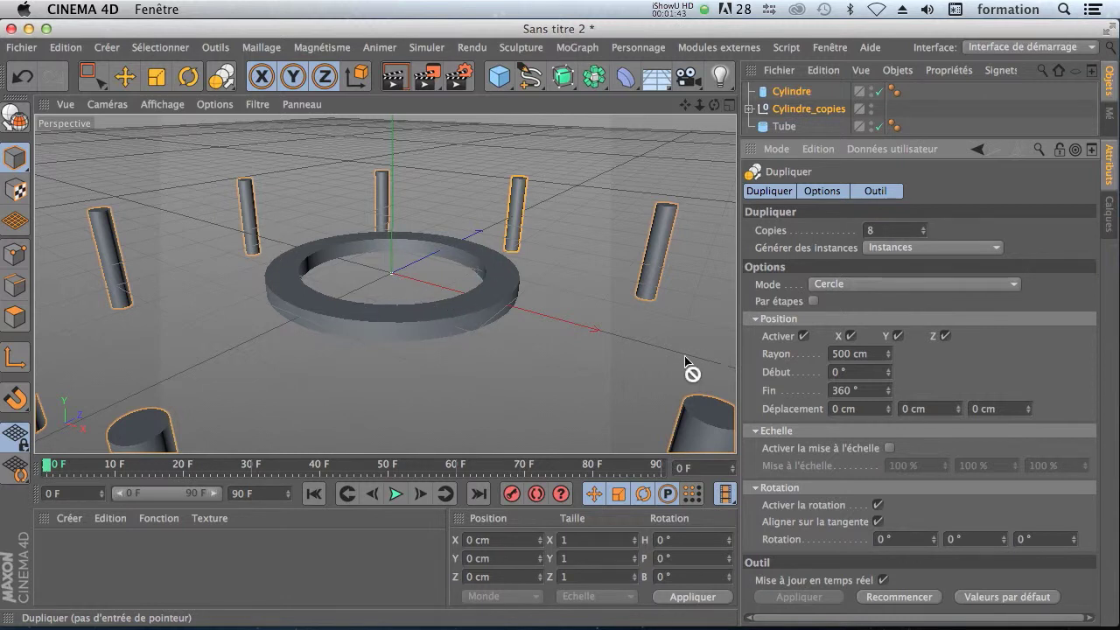
drag(889, 354, 850, 354)
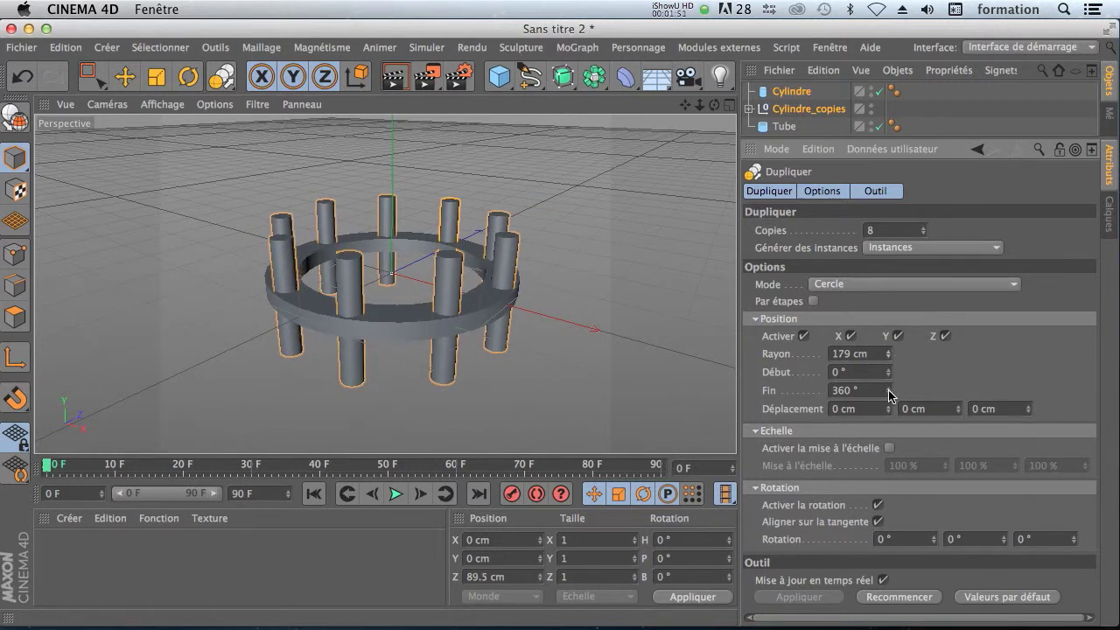
Try an end angle of 269° for the circle, undo and reapply the duplication, and set the end angle back to 360°.
mouse_move(888, 393)
mouse_down()
mouse_move(849, 393)
mouse_move(901, 393)
mouse_up()
key(super+z)
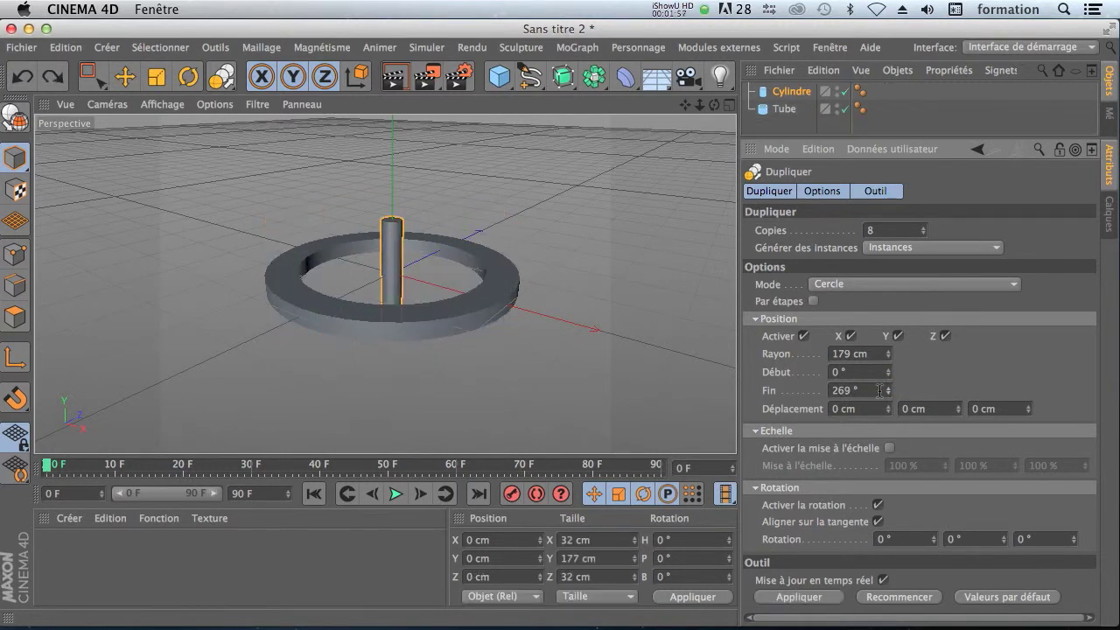
click(797, 599)
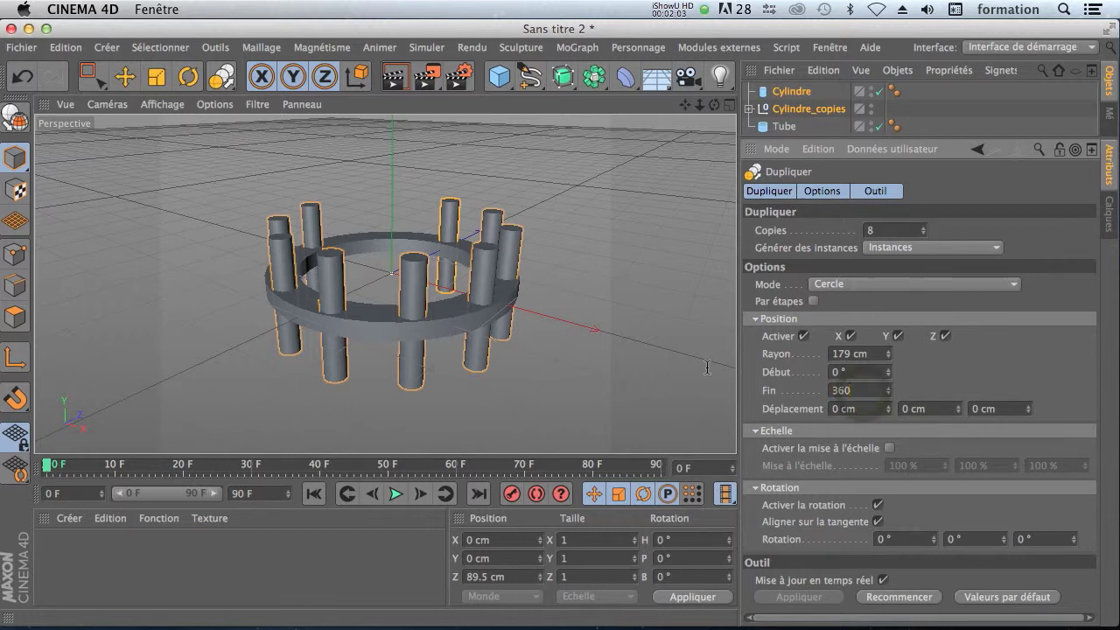
text(360)
key(Return)
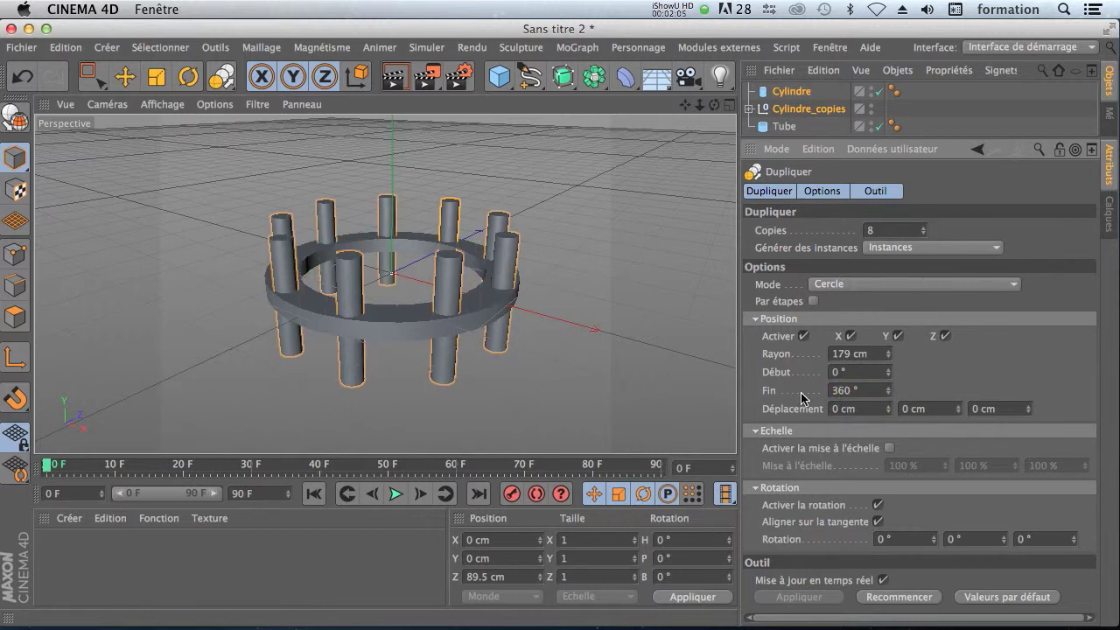
Try displacing the circle of copies by -134 cm in X and 8 cm in Y, and reset the displacement to 0 cm.
drag(886, 407, 883, 455)
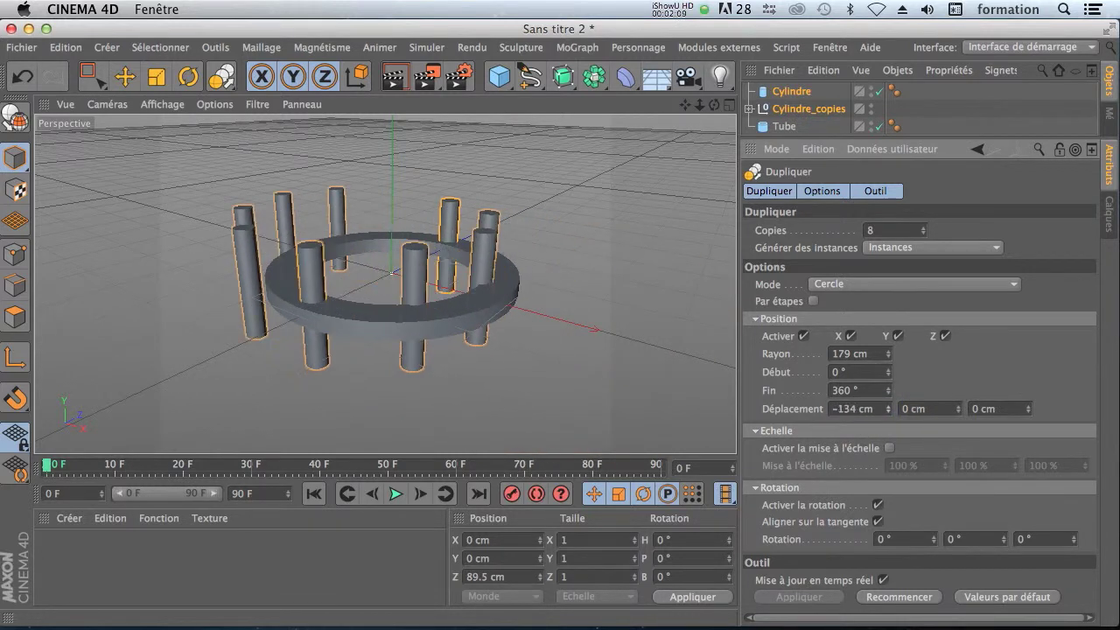
mouse_move(956, 409)
mouse_down()
mouse_move(956, 376)
mouse_move(956, 411)
mouse_move(957, 399)
mouse_up()
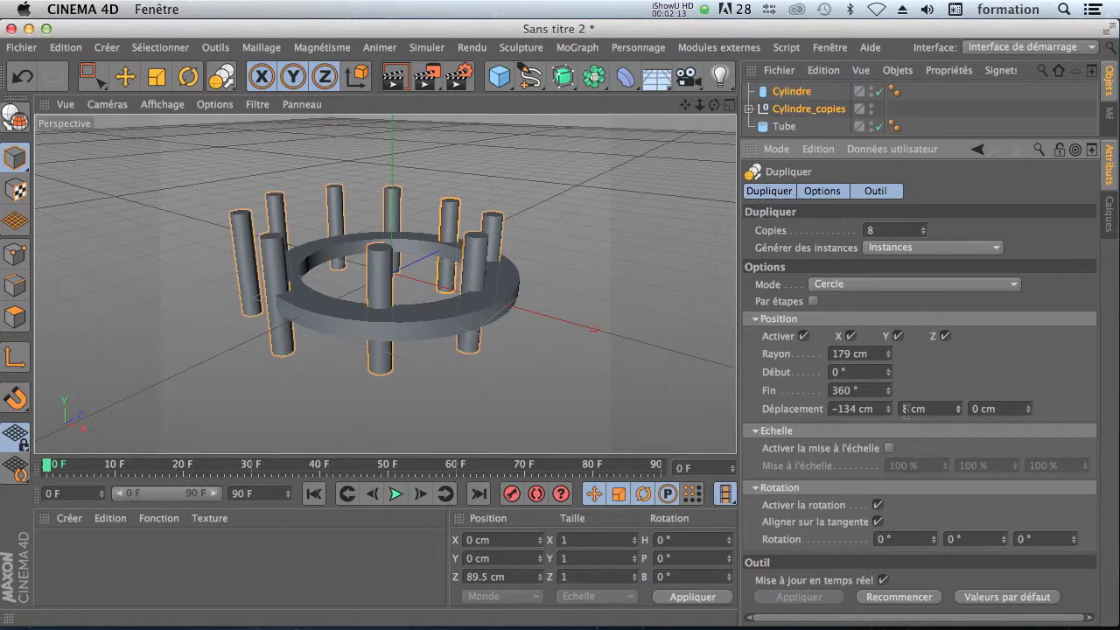
click(881, 408)
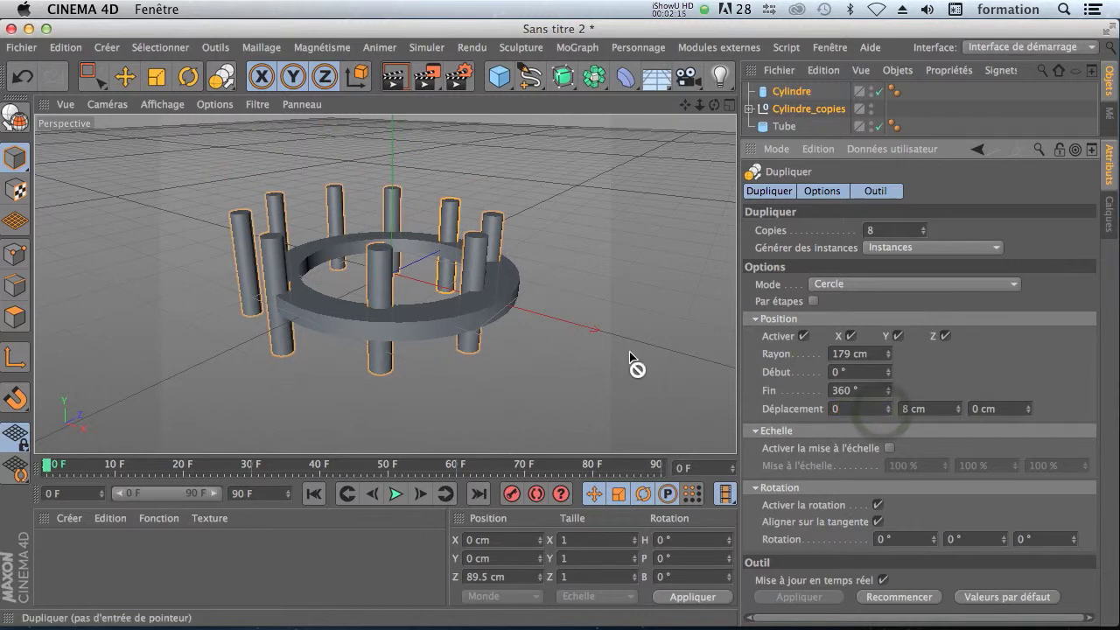
text(0)
click(944, 409)
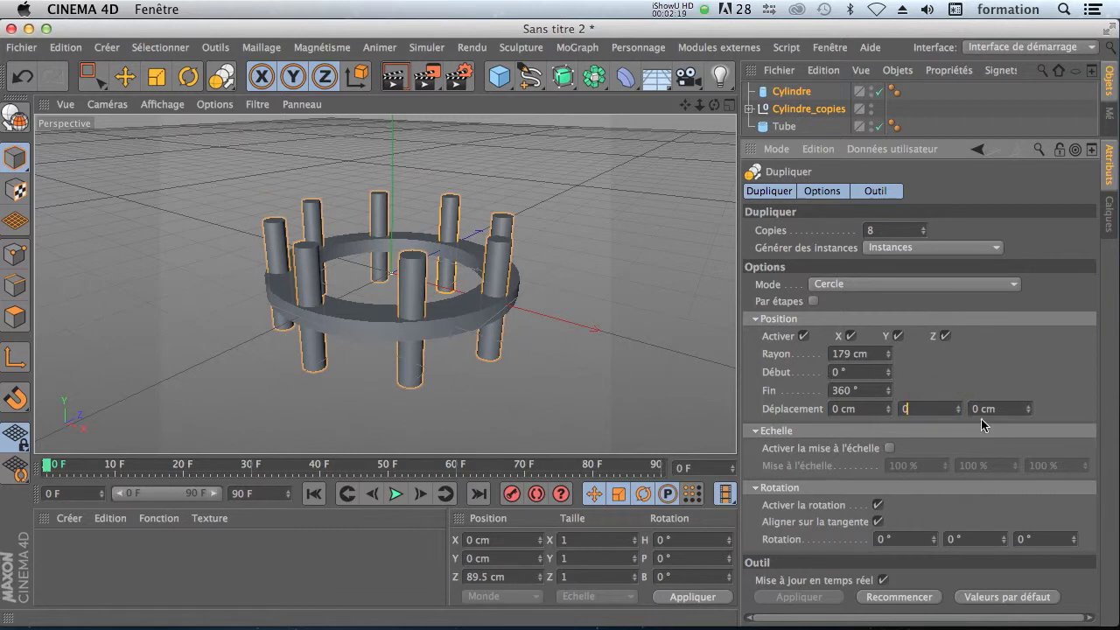
click(1047, 413)
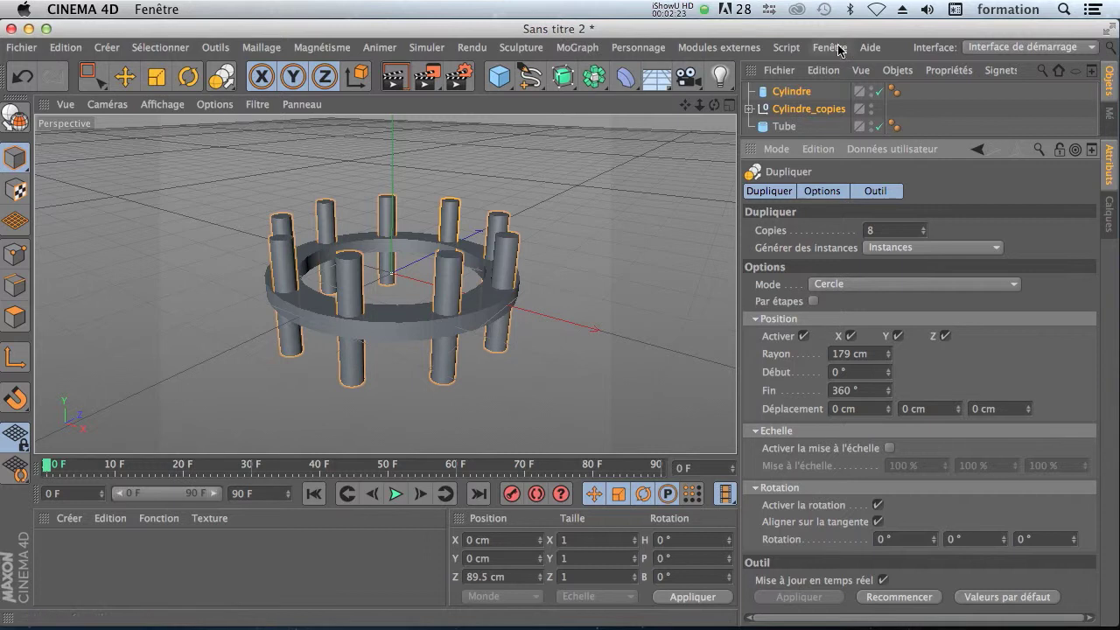
Move the cylinder and its copies up together to about 100.6 cm in Y so they stand on the tube ring.
click(808, 112)
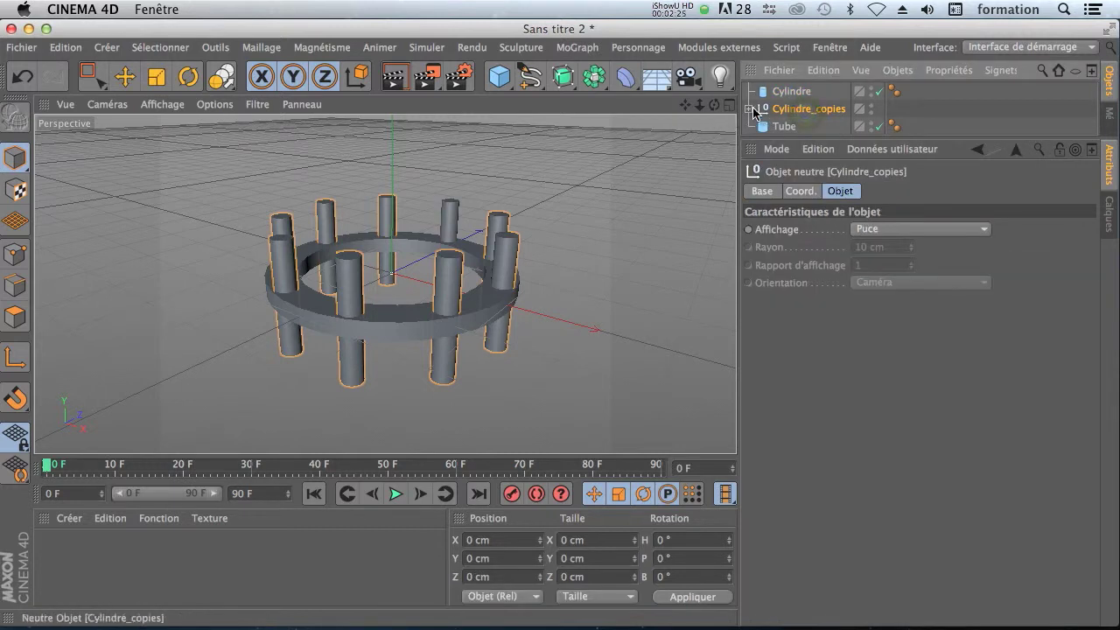
click(749, 108)
click(749, 109)
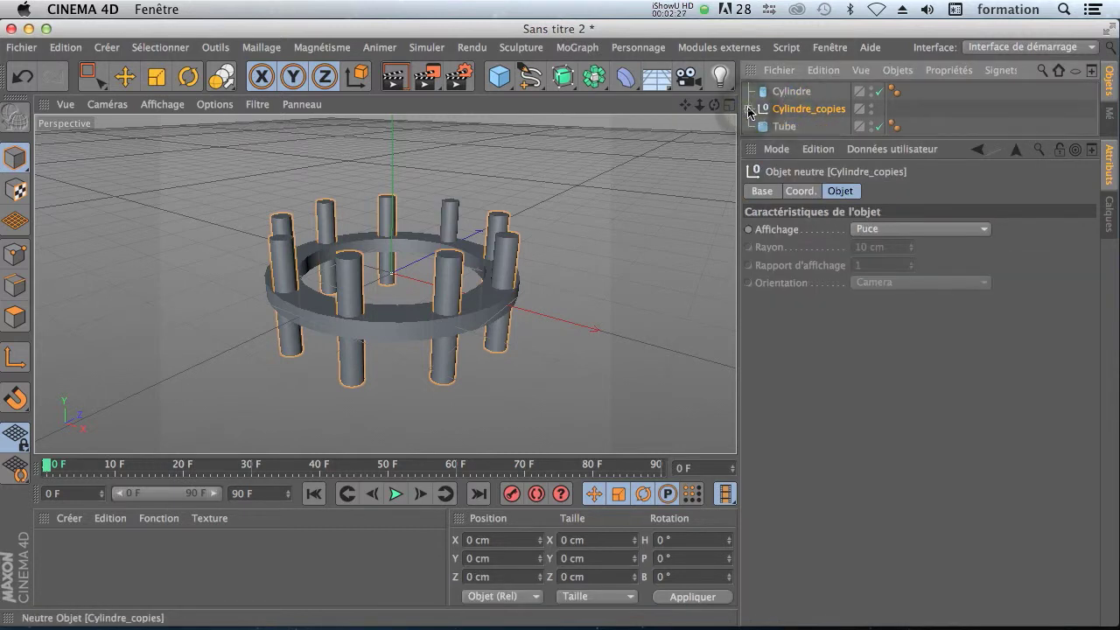
shift+click(791, 91)
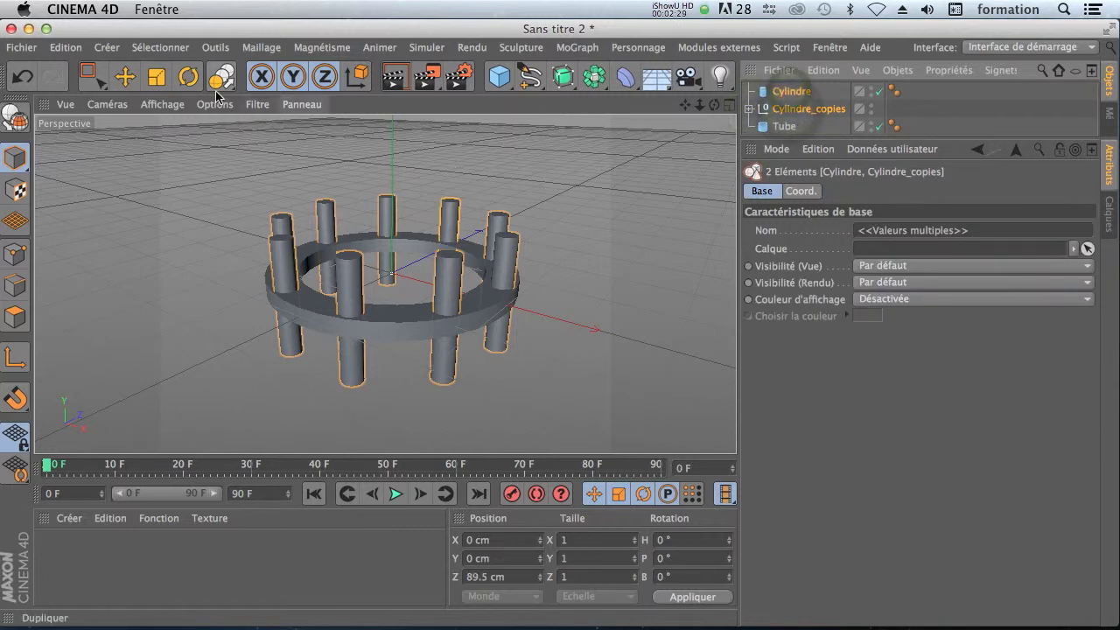
click(125, 76)
drag(425, 166, 427, 106)
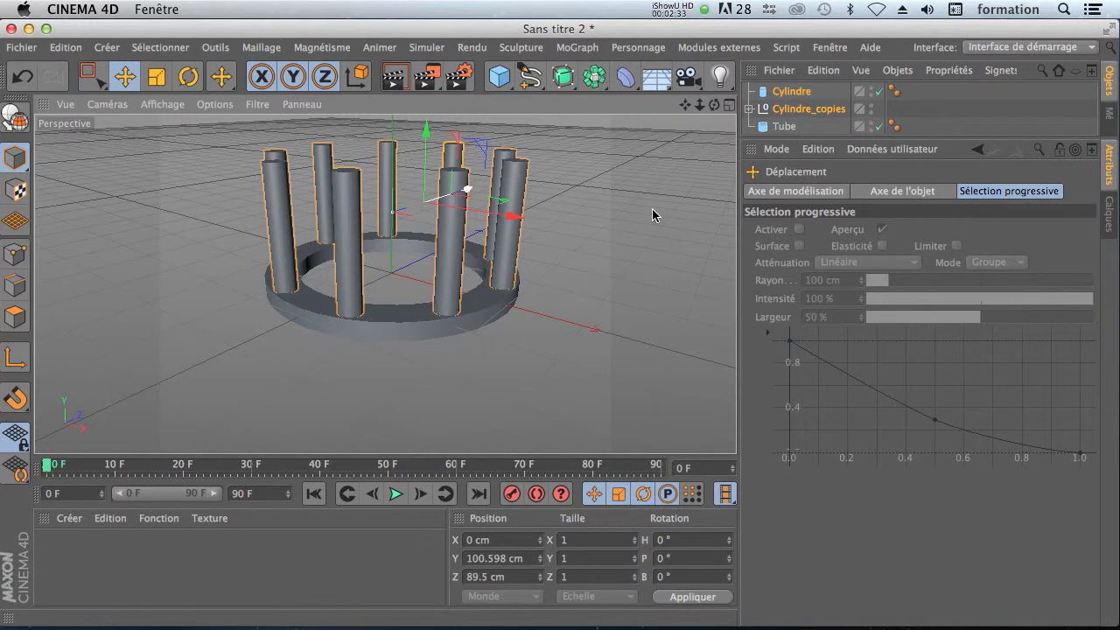
Set the original cylinder's radius to 14 cm, with its height at 177 cm.
drag(699, 105, 661, 105)
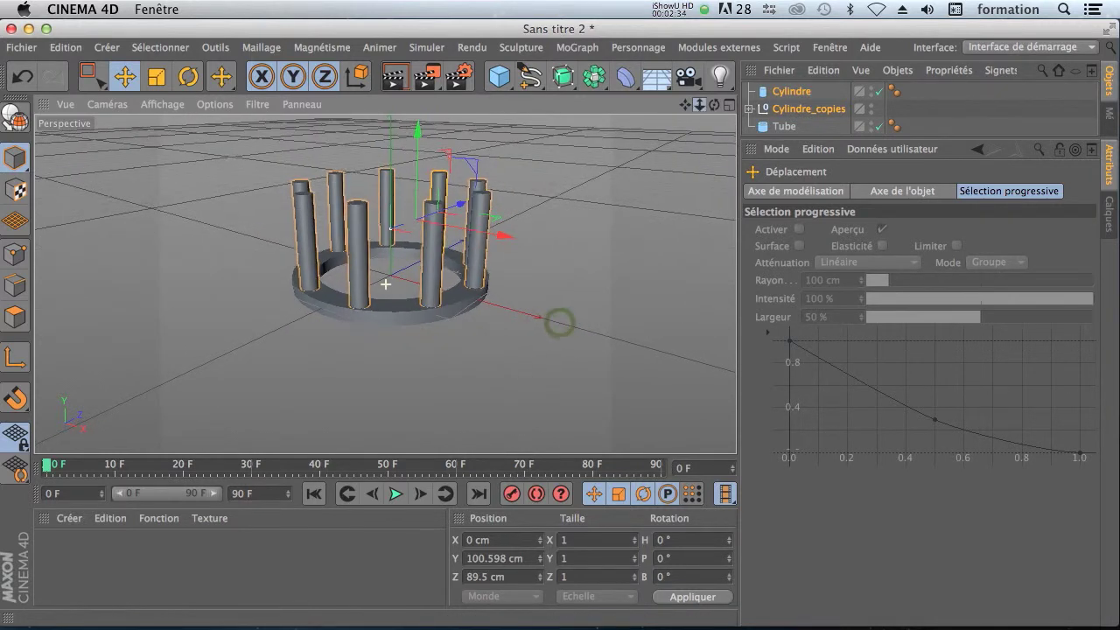
click(781, 89)
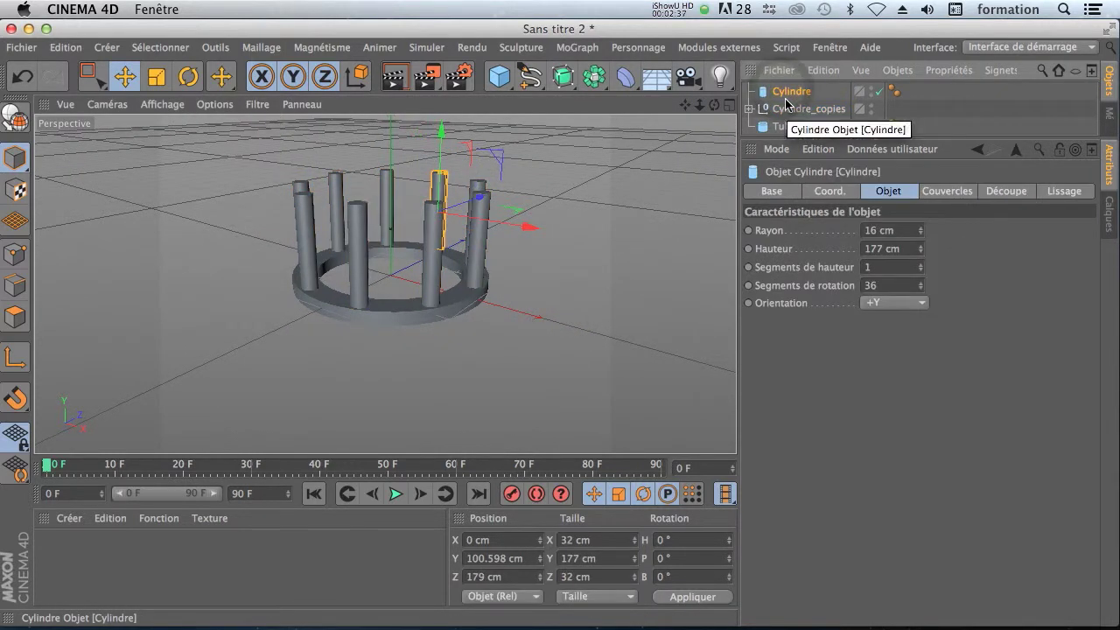
drag(923, 253, 927, 255)
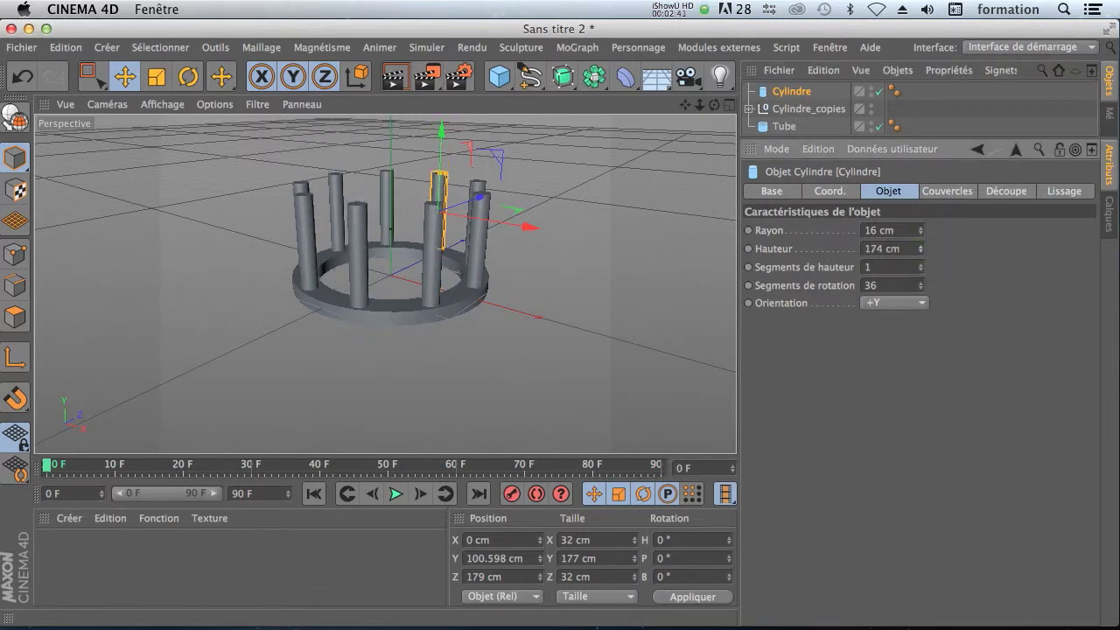
click(922, 234)
click(921, 233)
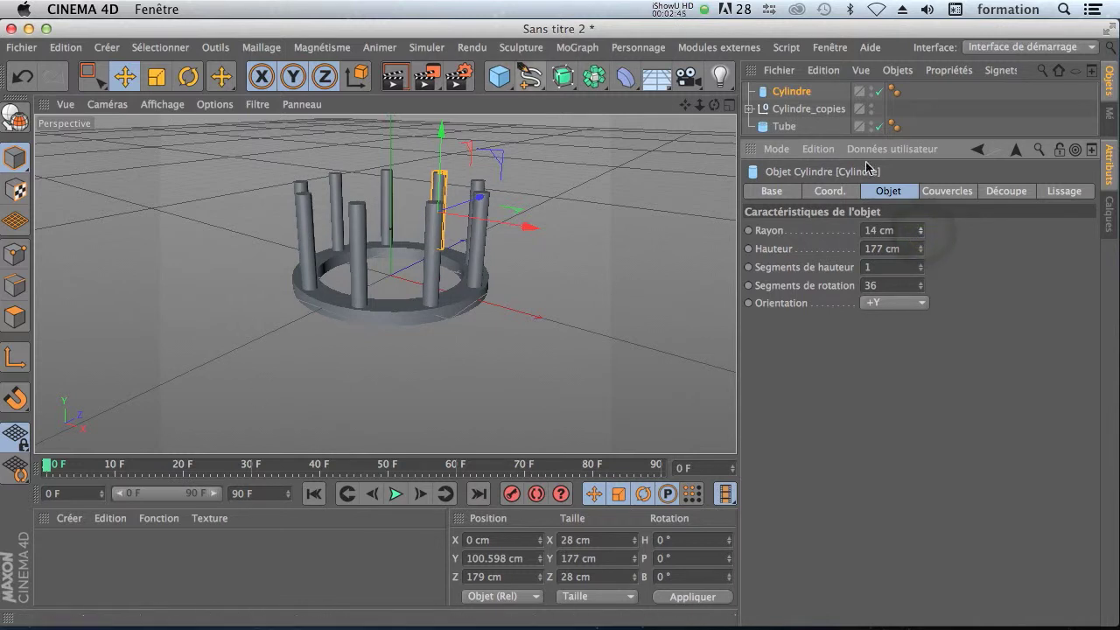
Group the cylinder, its copies and the tube, and name the group "base".
drag(685, 105, 682, 147)
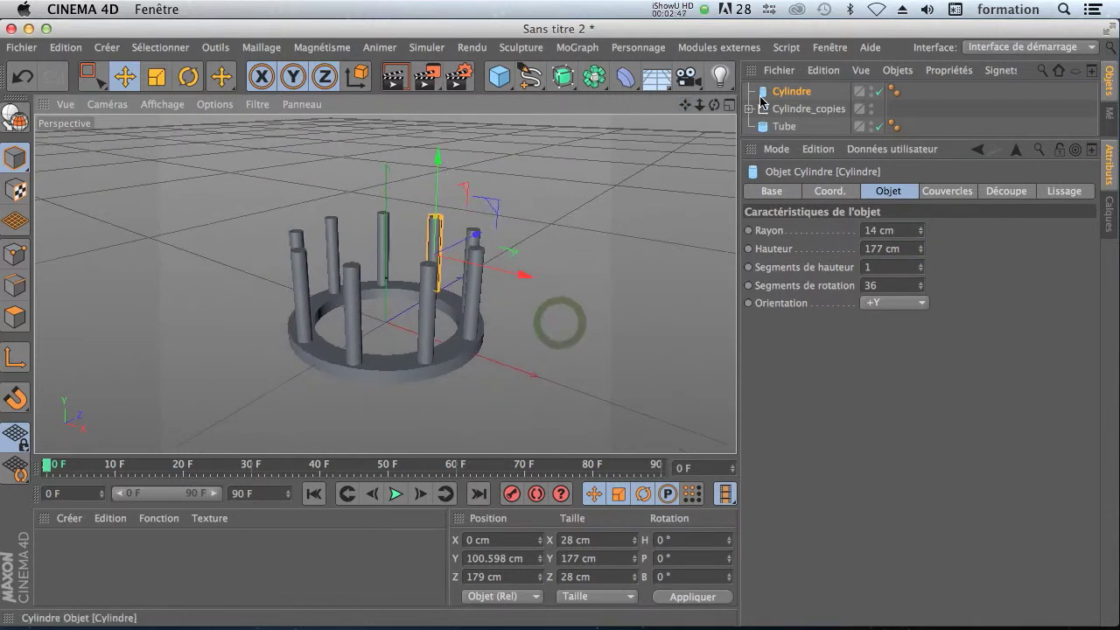
drag(713, 105, 807, 215)
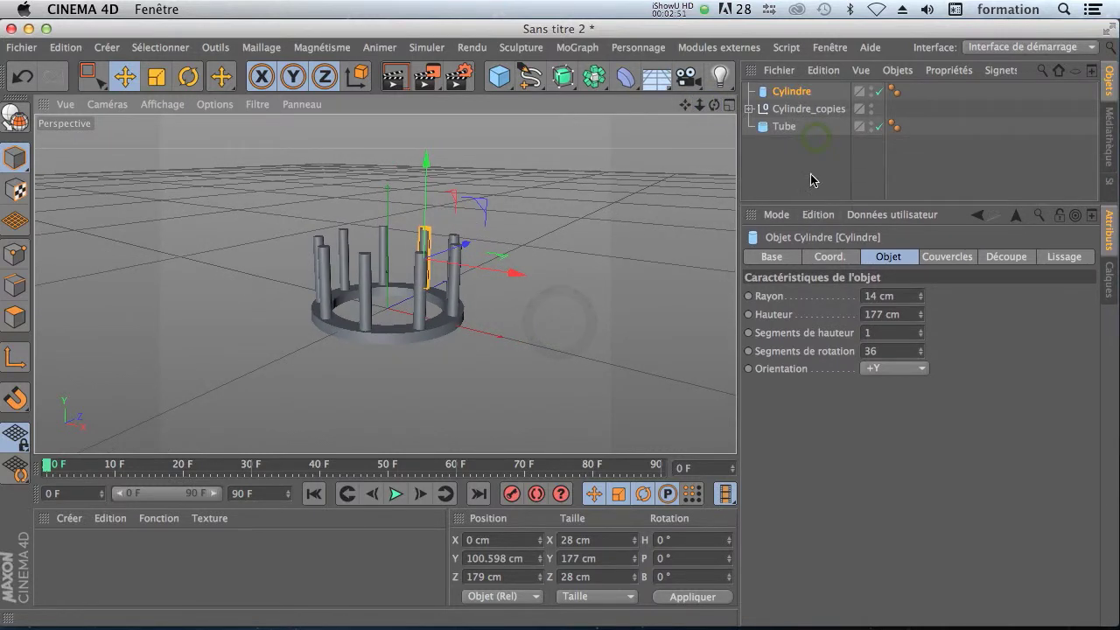
click(807, 175)
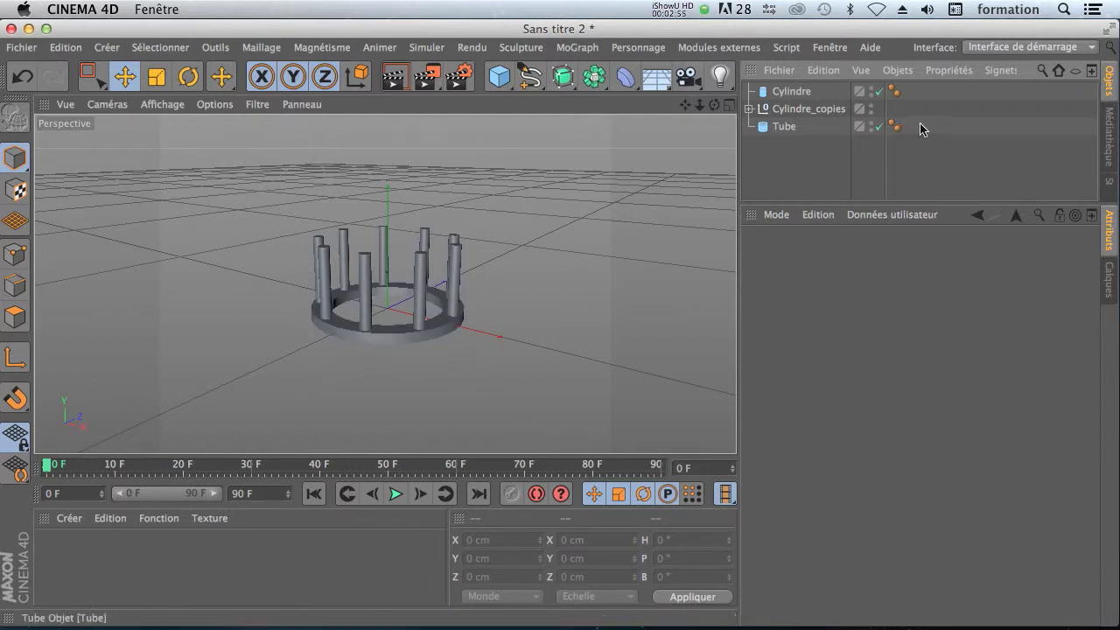
drag(905, 156, 773, 87)
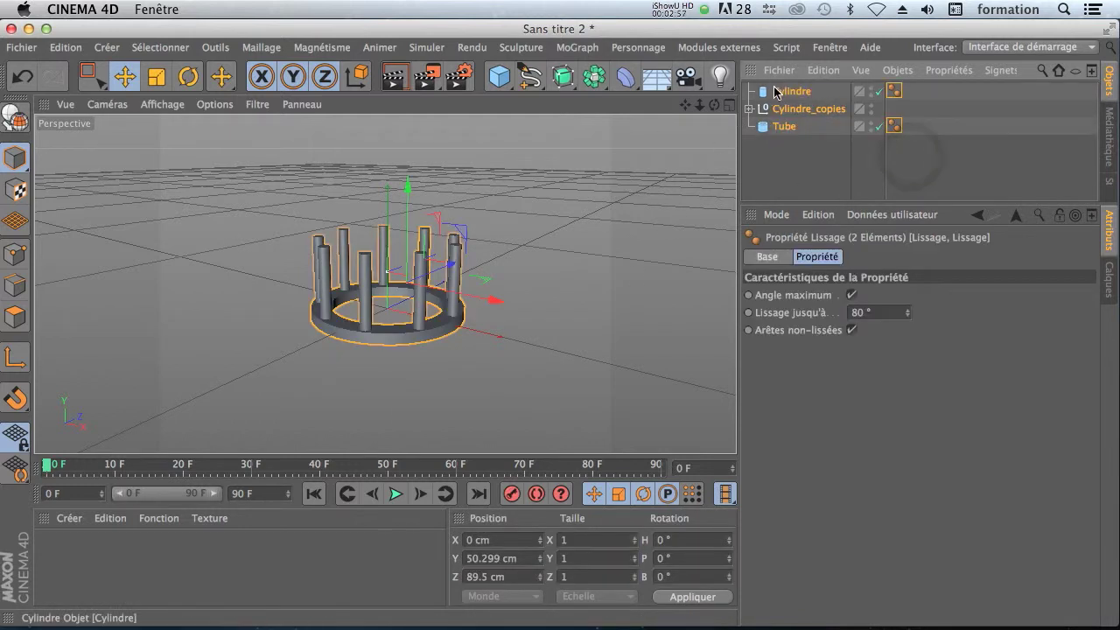
right_click(774, 89)
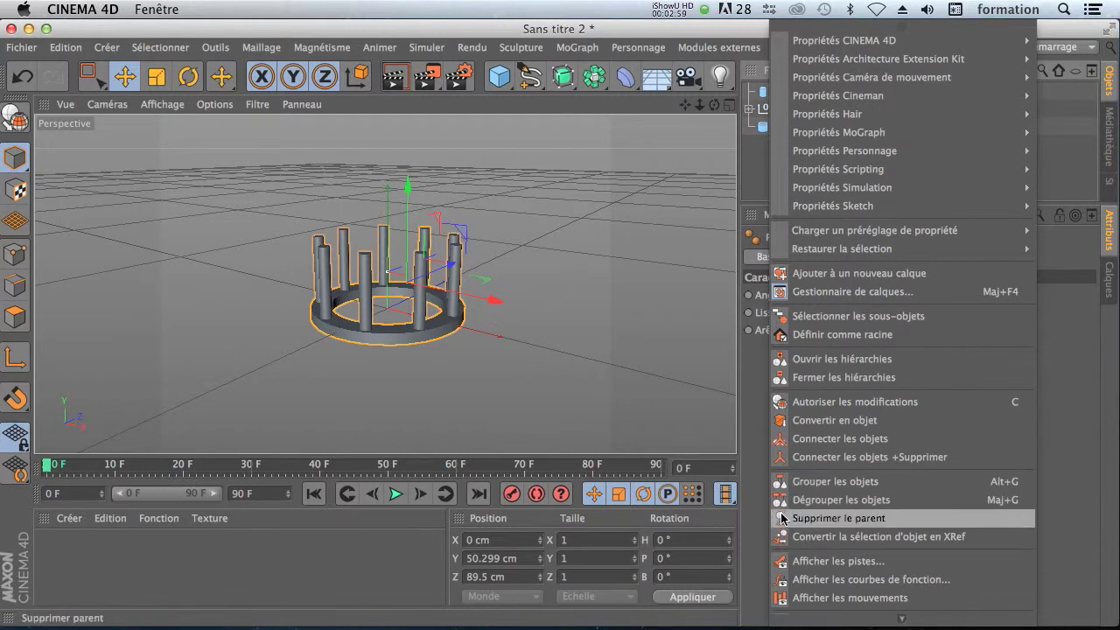
click(815, 482)
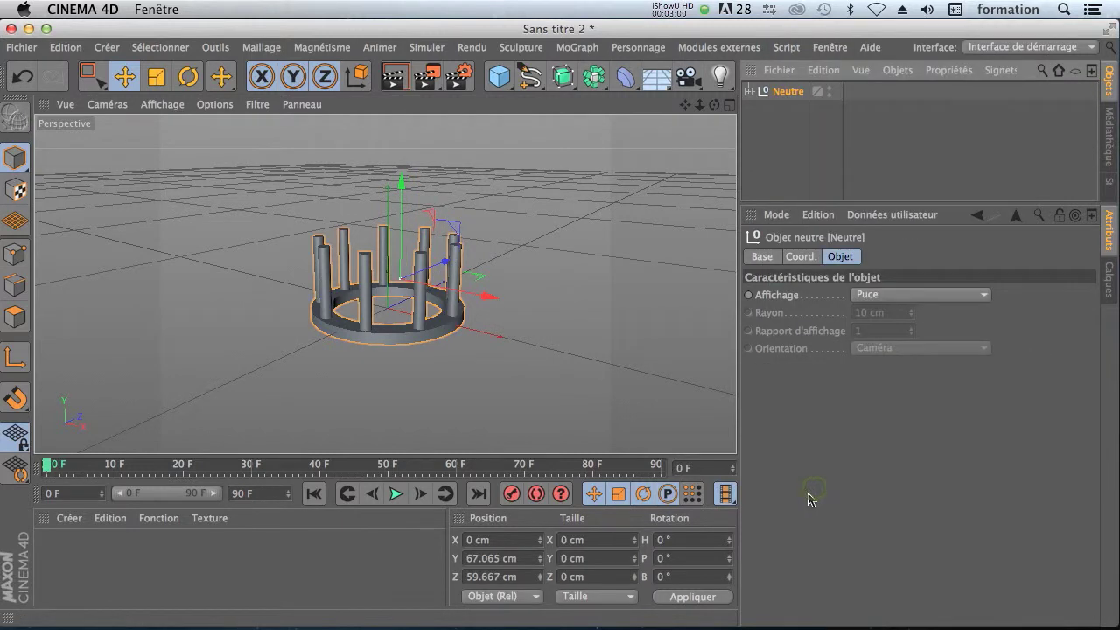
double_click(792, 91)
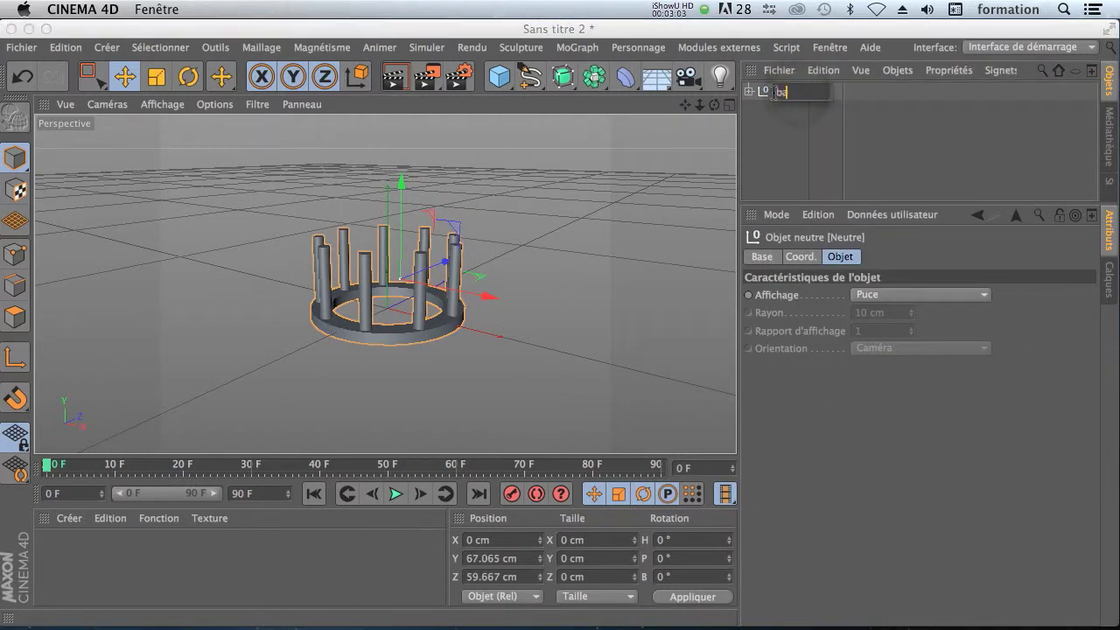
click(779, 162)
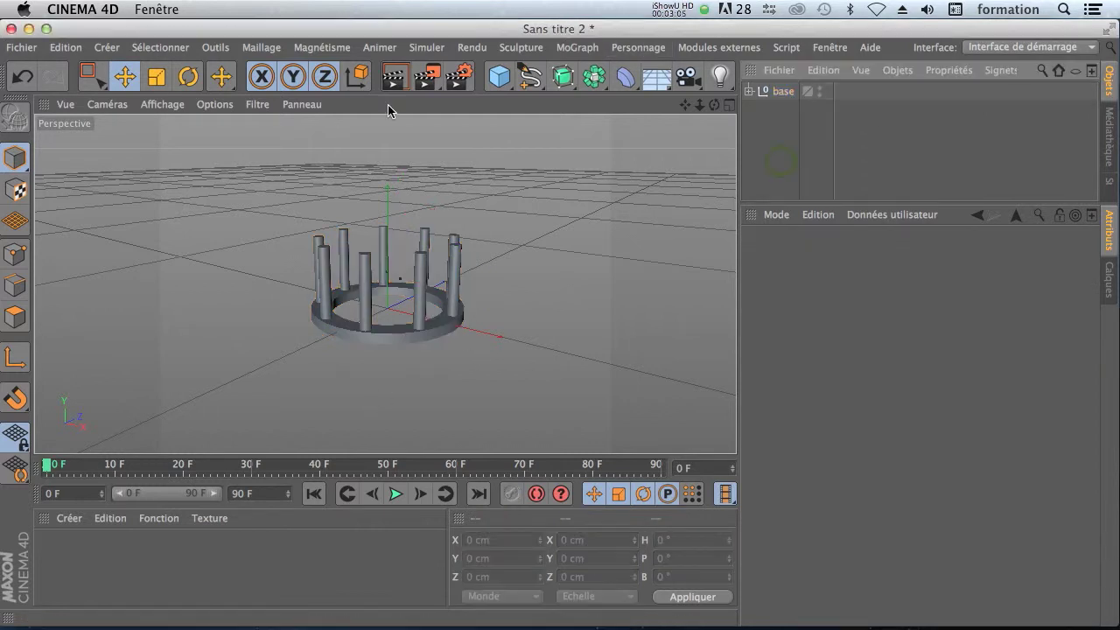
Duplicate the base group with the Dupliquer tool as 8 instances in Linéaire mode, displaced 500 cm in Y.
click(781, 91)
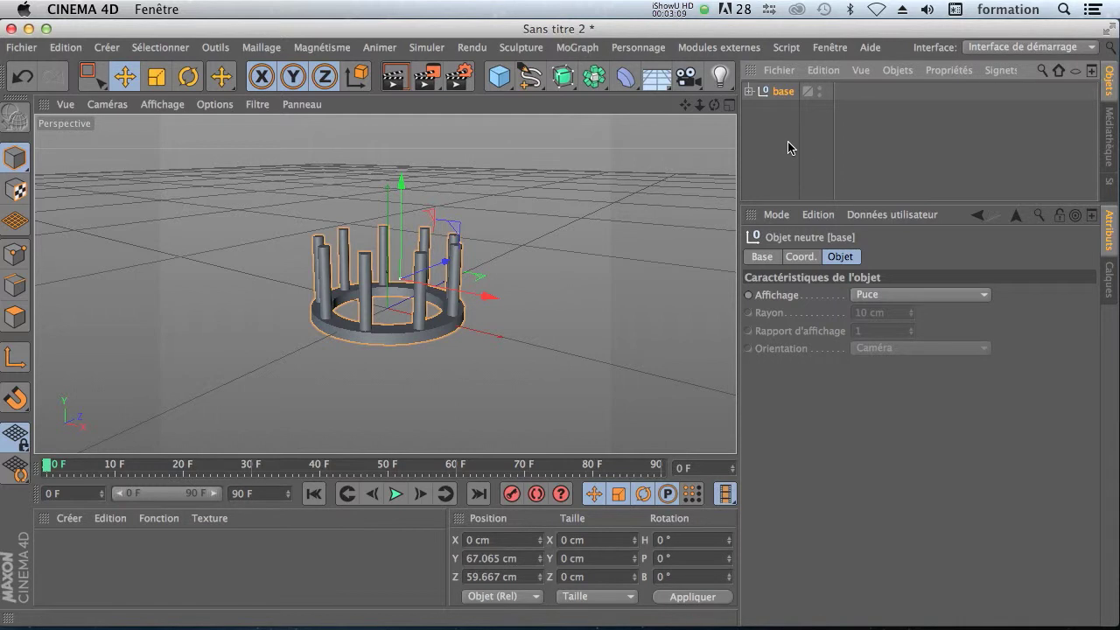
drag(700, 105, 649, 120)
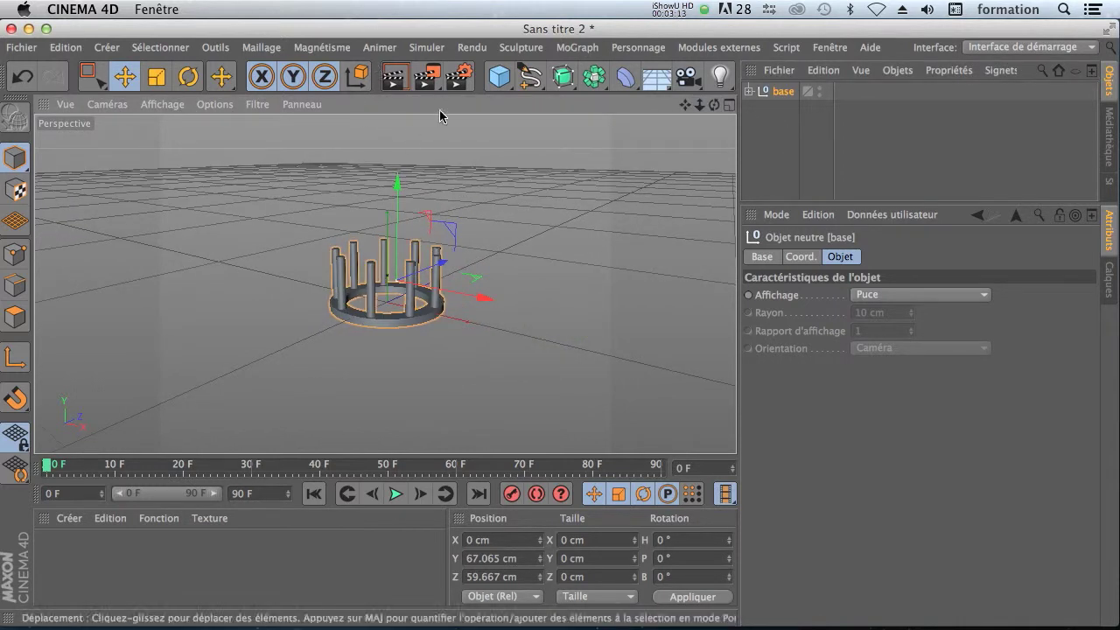
click(214, 48)
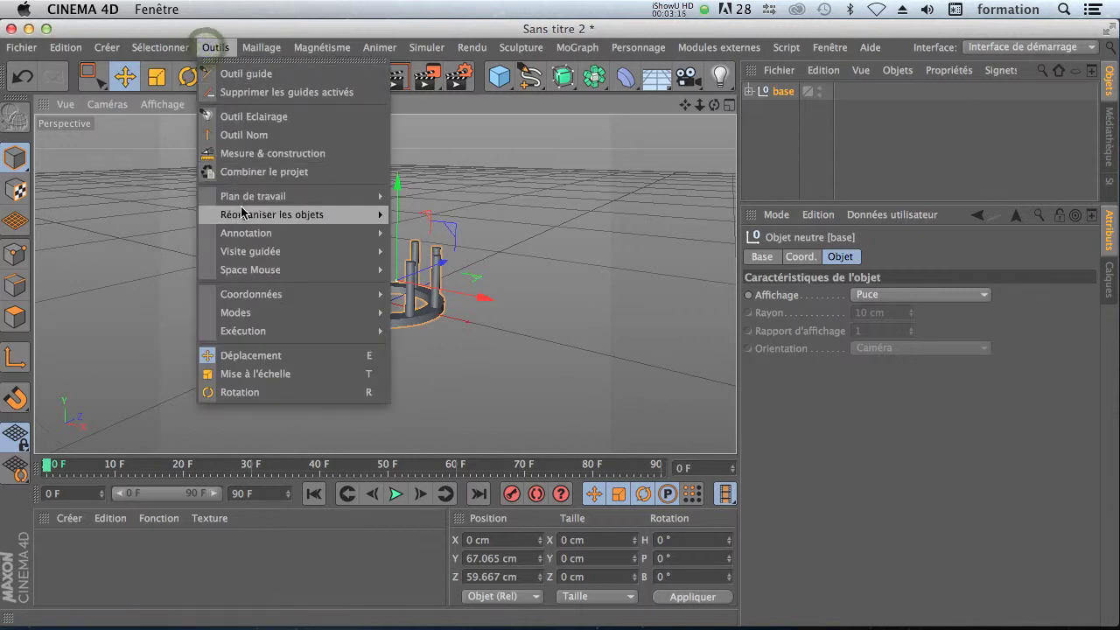
mouse_move(378, 216)
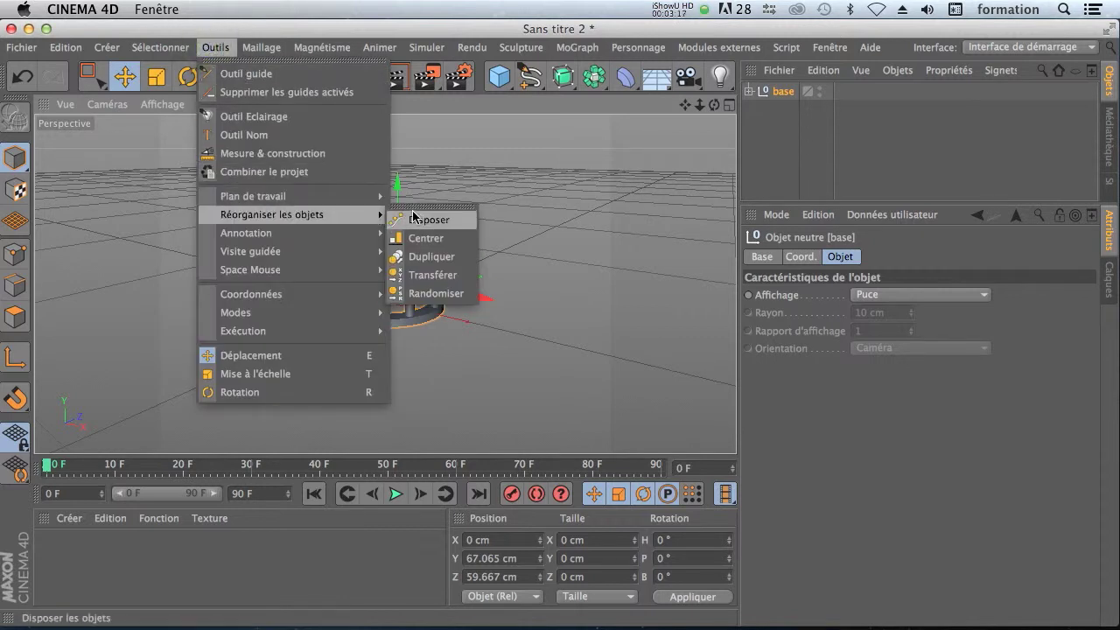
click(430, 255)
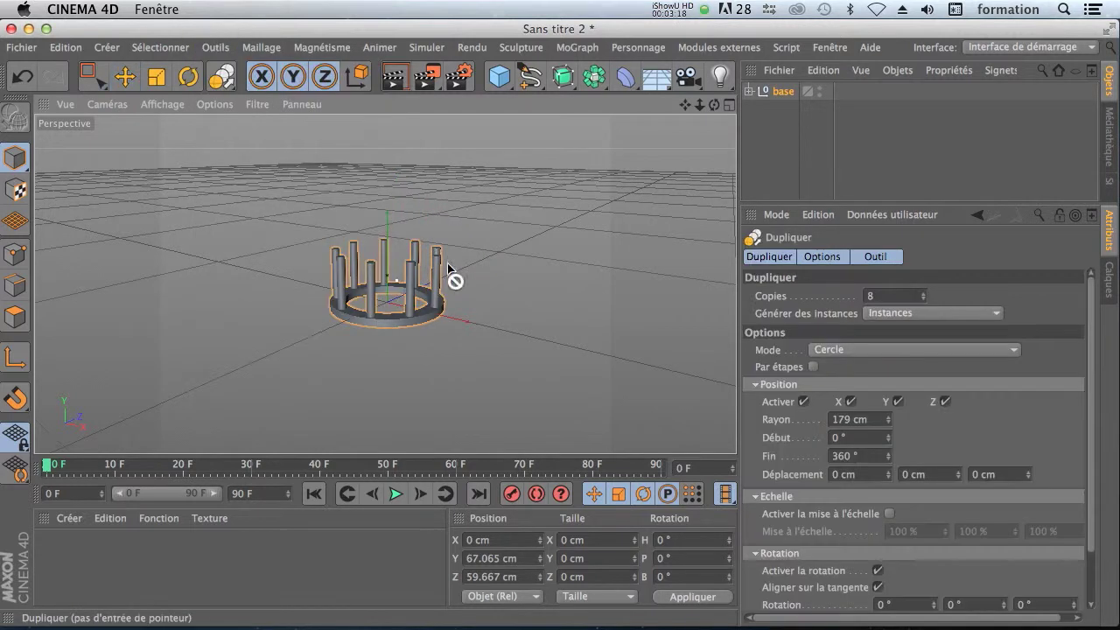
click(874, 351)
click(871, 379)
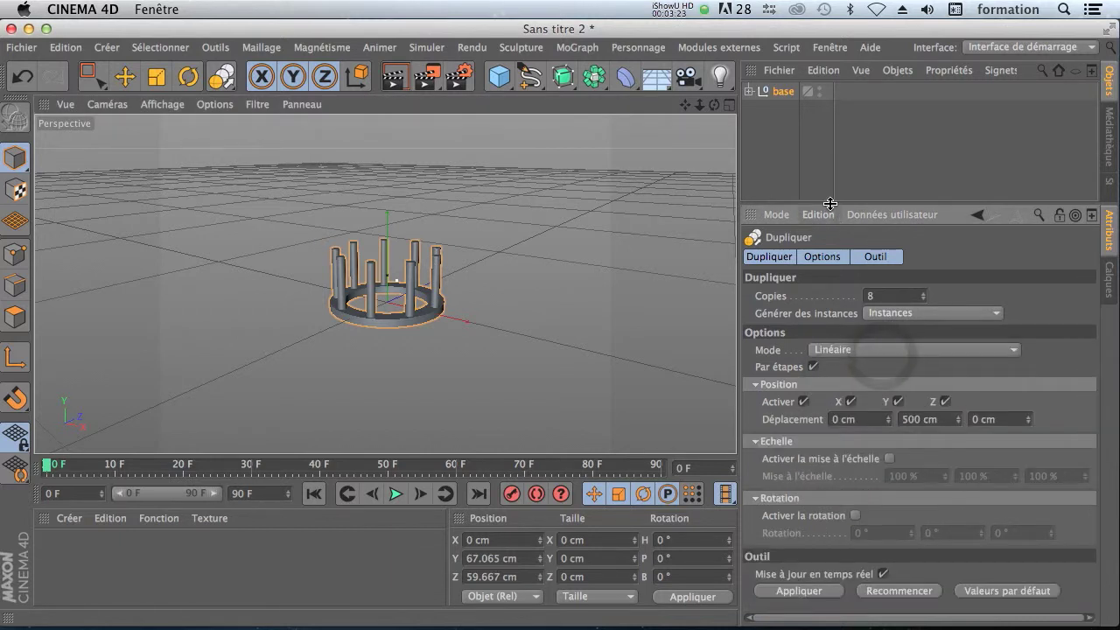
drag(829, 203, 831, 120)
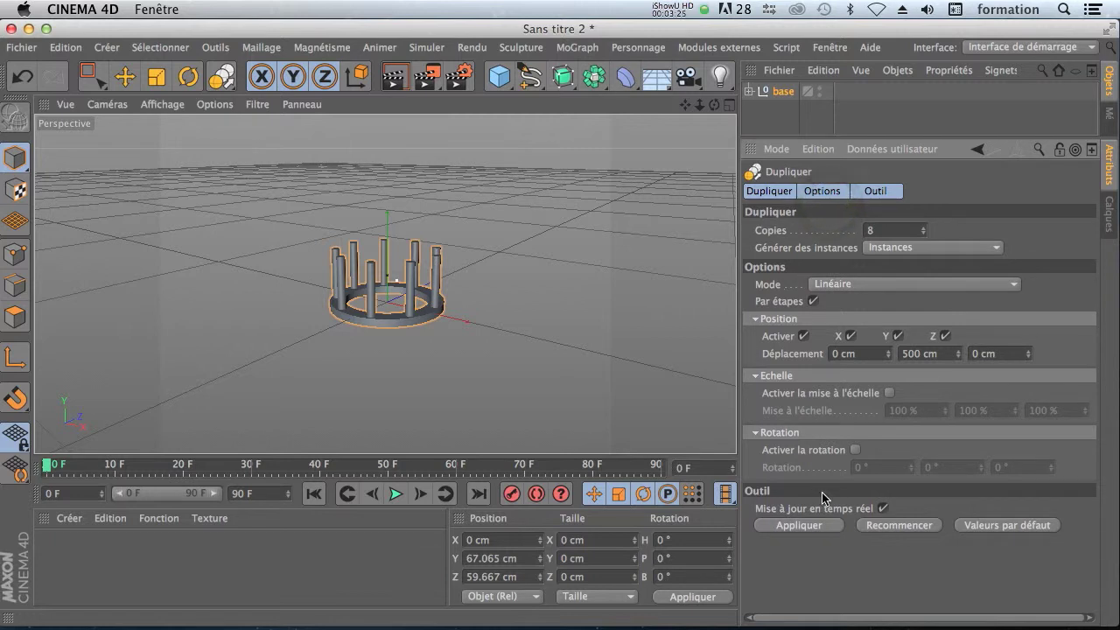
click(797, 526)
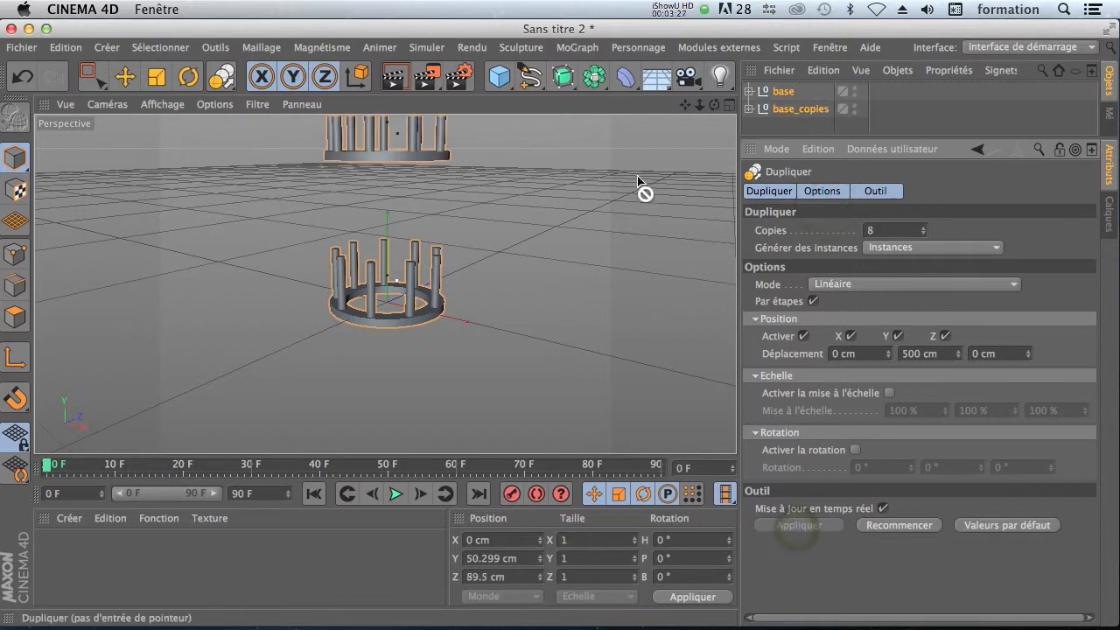
Reduce the linear duplication to 4 copies and set its Y displacement to 193 cm.
drag(684, 104, 727, 174)
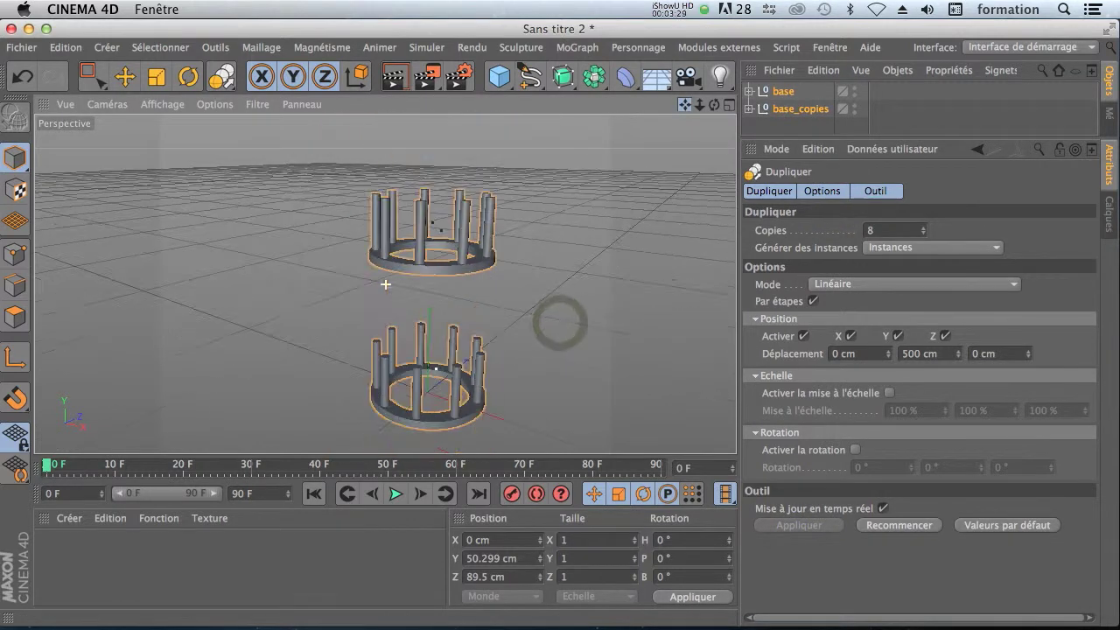
double_click(922, 234)
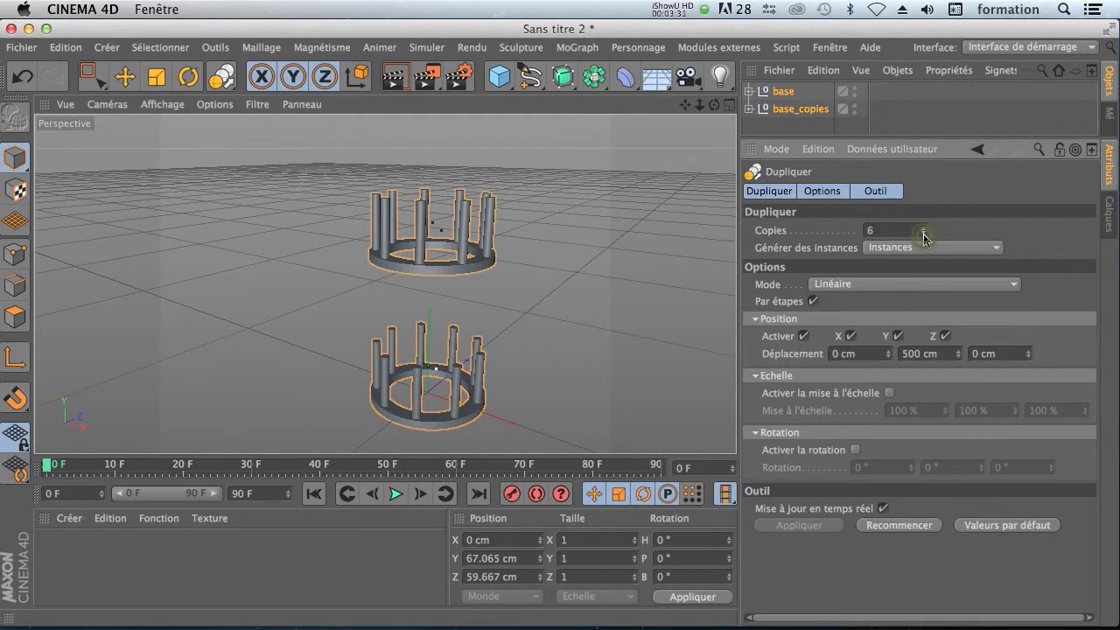
click(923, 234)
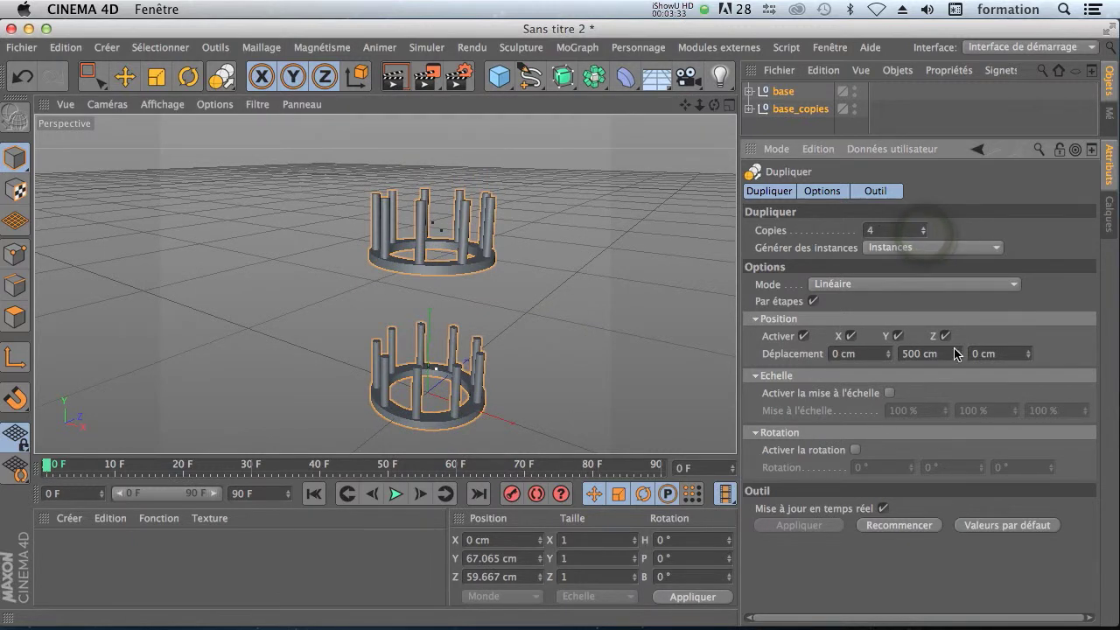
mouse_move(957, 353)
mouse_down()
mouse_move(956, 380)
mouse_move(956, 352)
mouse_up()
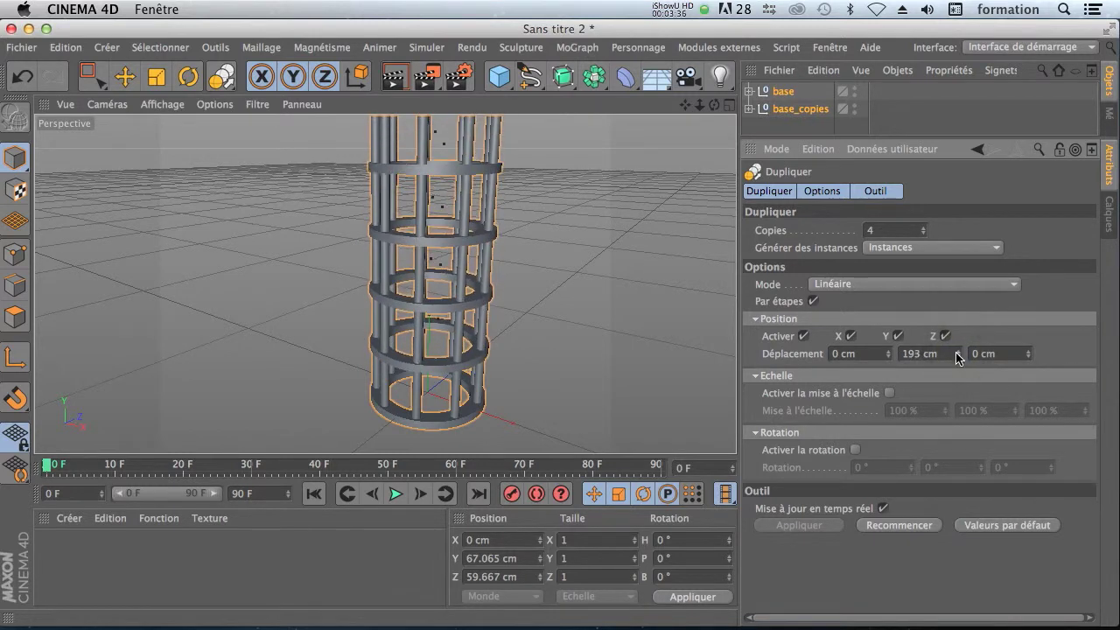
Refine the copies' Y displacement to 199 cm in the front view so the stacked levels meet.
click(731, 104)
middle_click(573, 450)
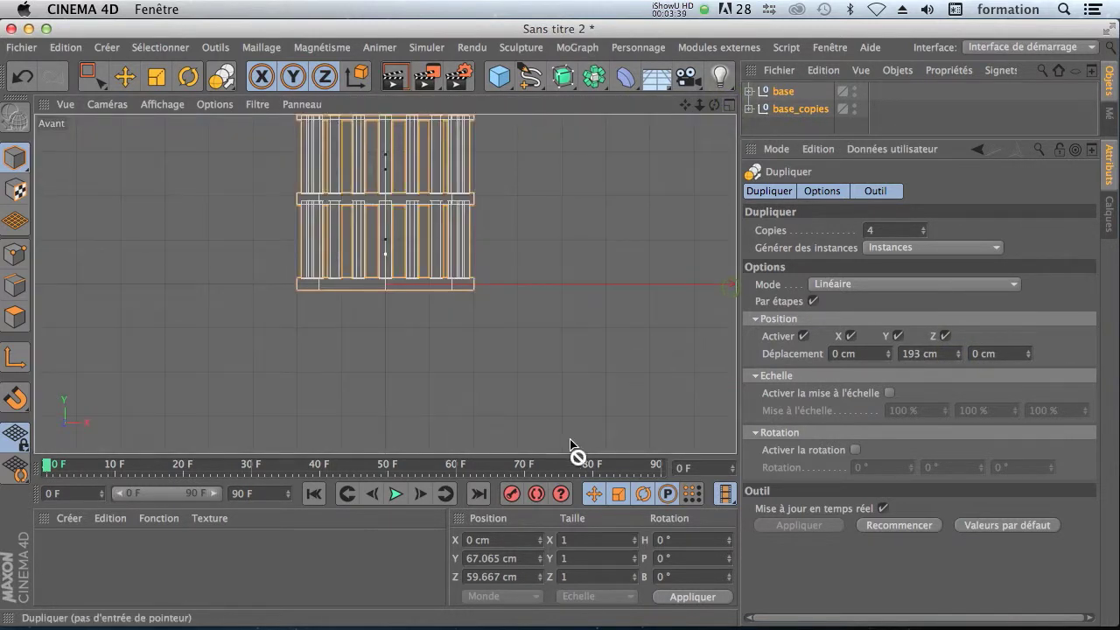
drag(686, 105, 700, 198)
drag(959, 353, 959, 349)
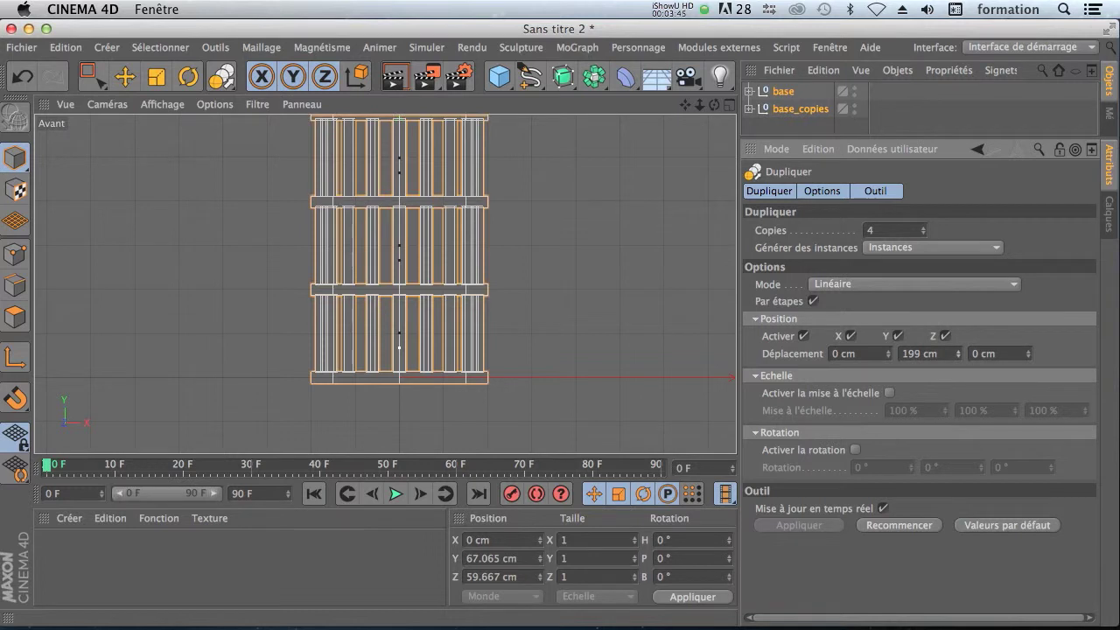
Select the base_copies group and render the stacked tower in the perspective view to check it.
click(729, 105)
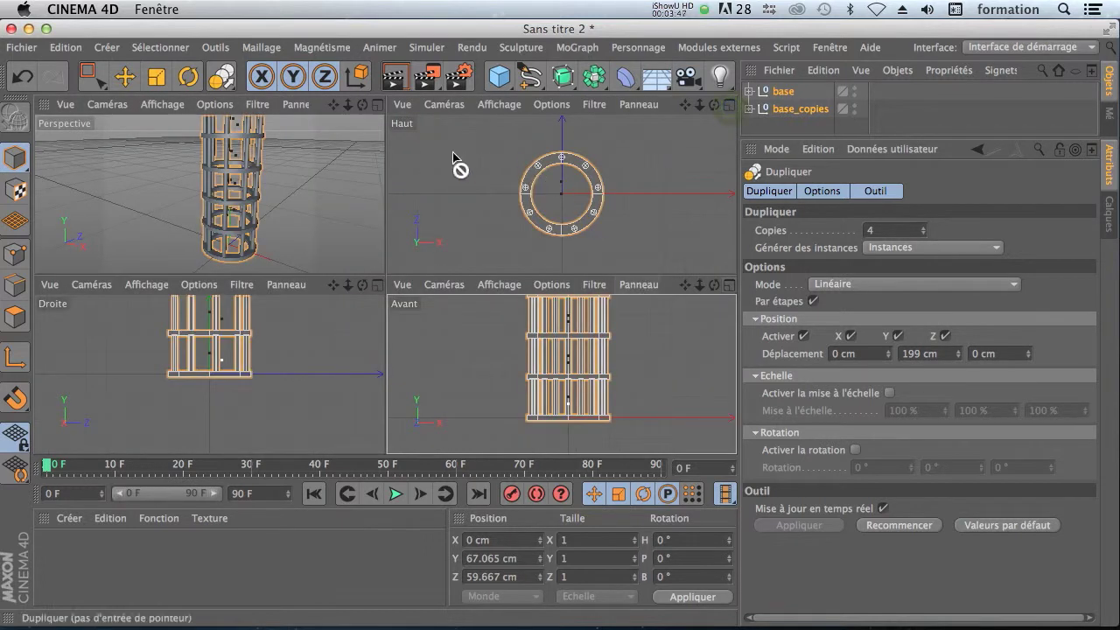
click(375, 107)
drag(714, 106, 670, 108)
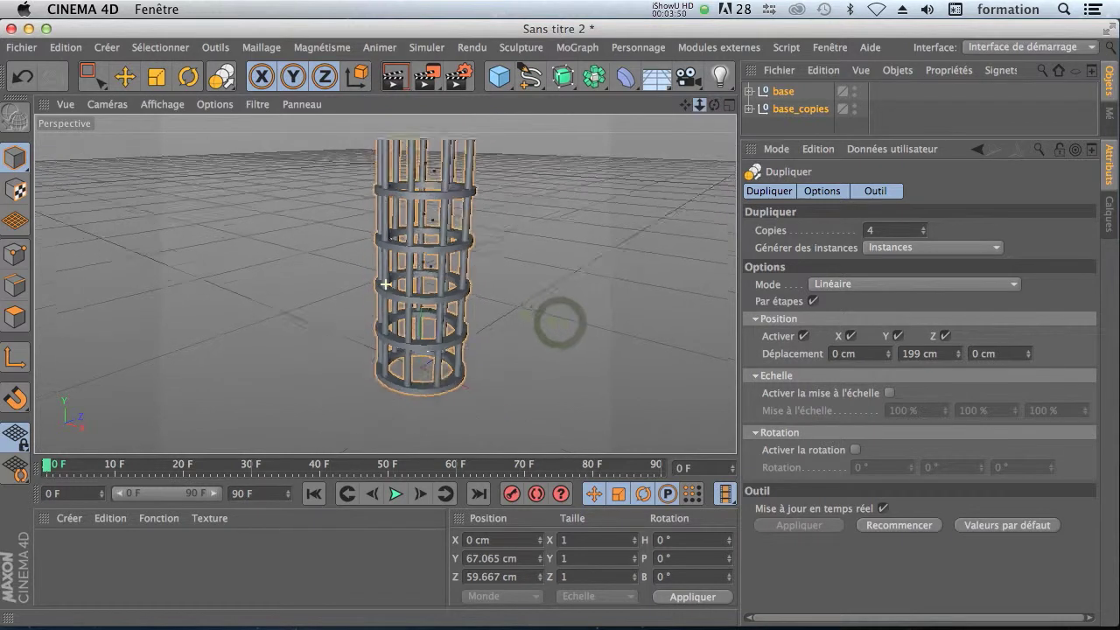
click(872, 114)
drag(797, 108, 487, 275)
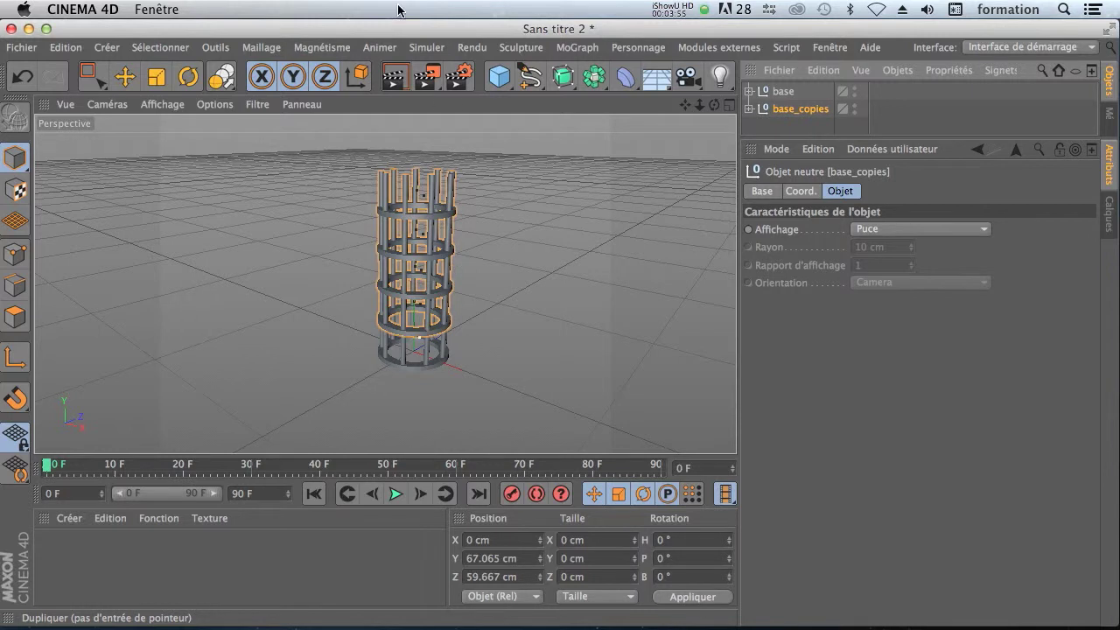
click(394, 78)
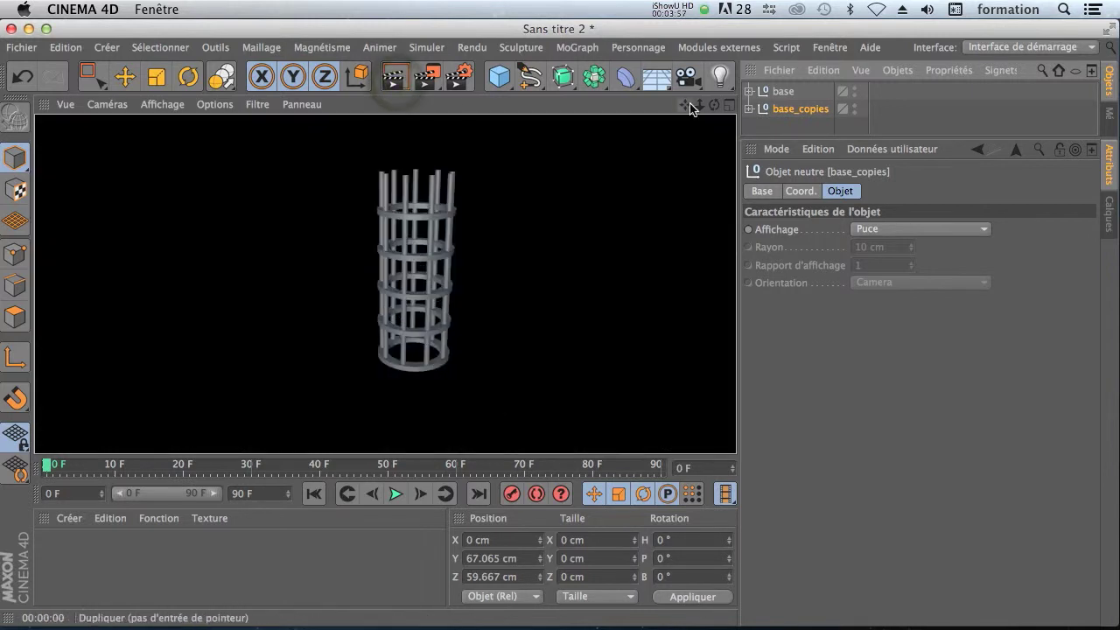
click(559, 323)
click(851, 429)
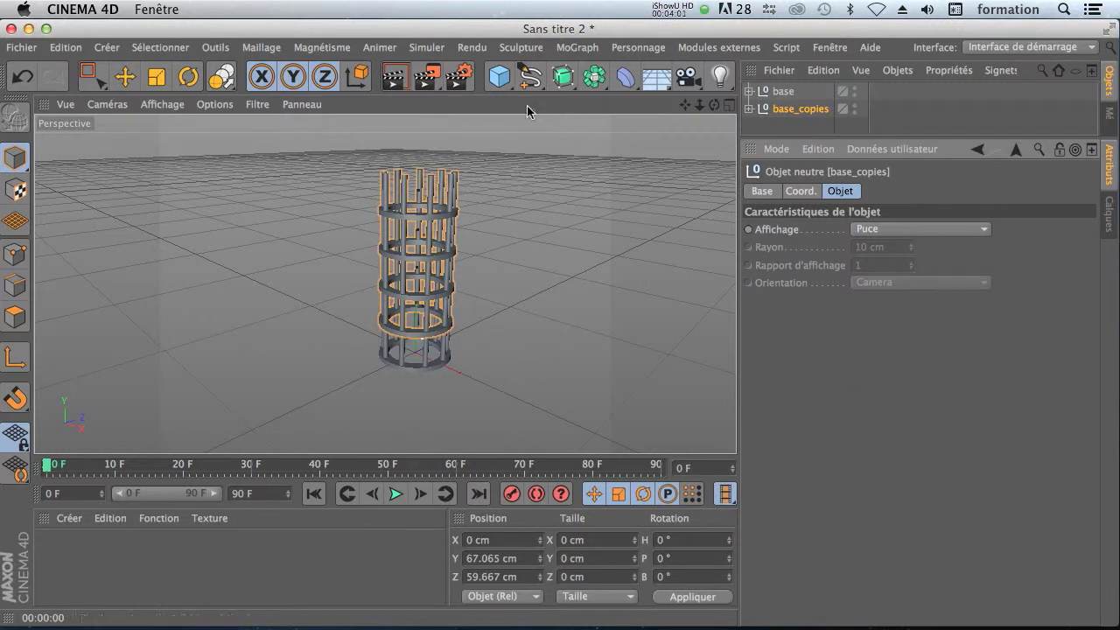
Add a Cône primitive and raise it to about 1069 cm in Y so it sits on top of the tower.
drag(686, 109, 665, 133)
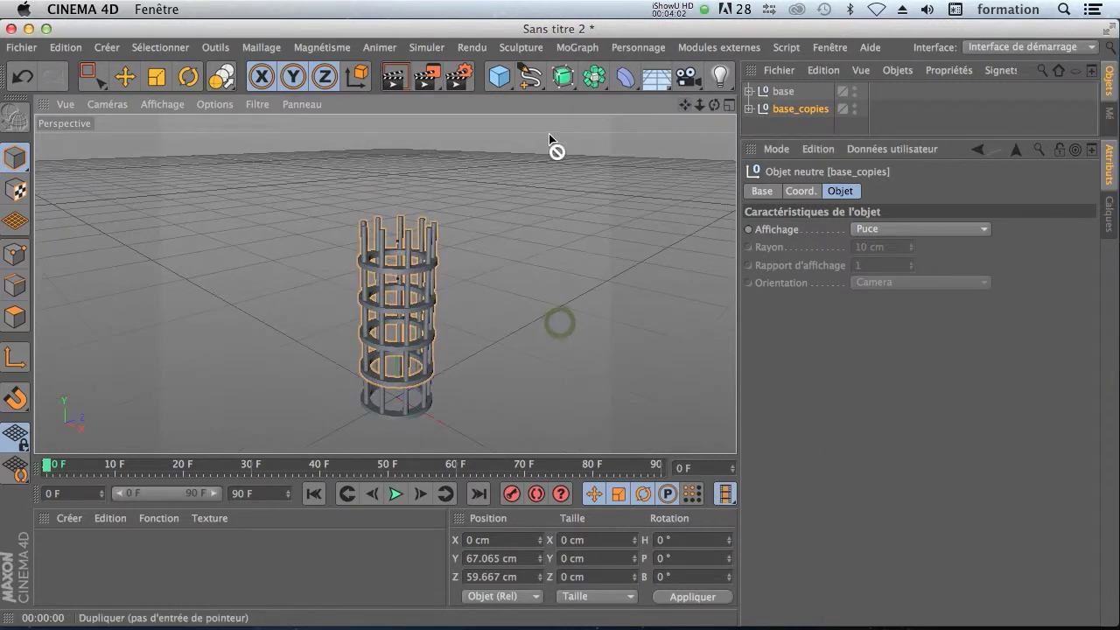
click(493, 69)
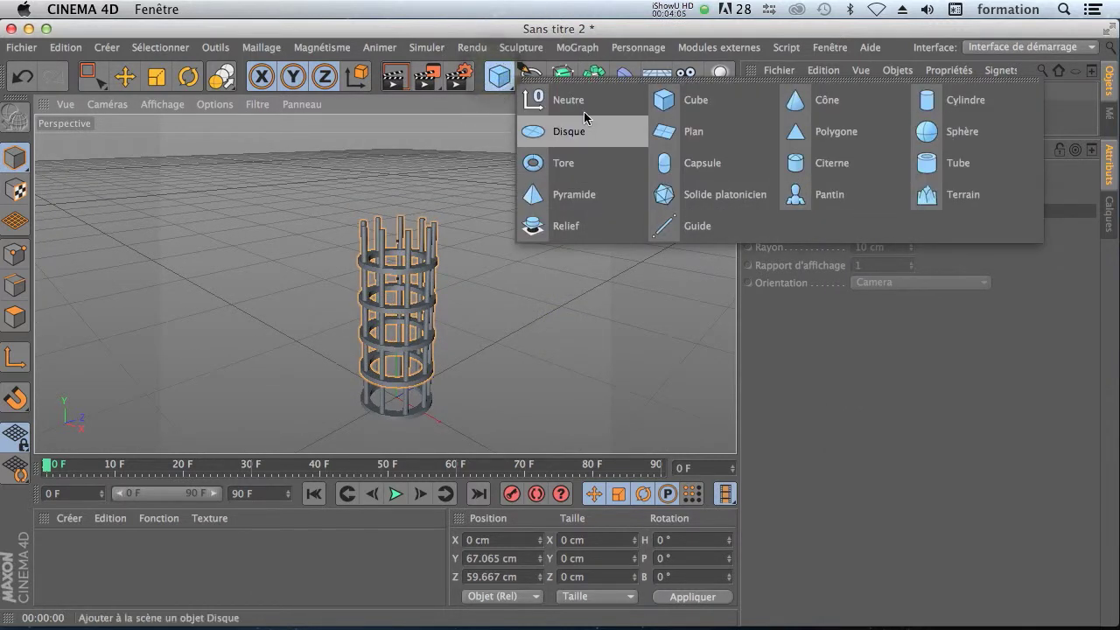
click(827, 99)
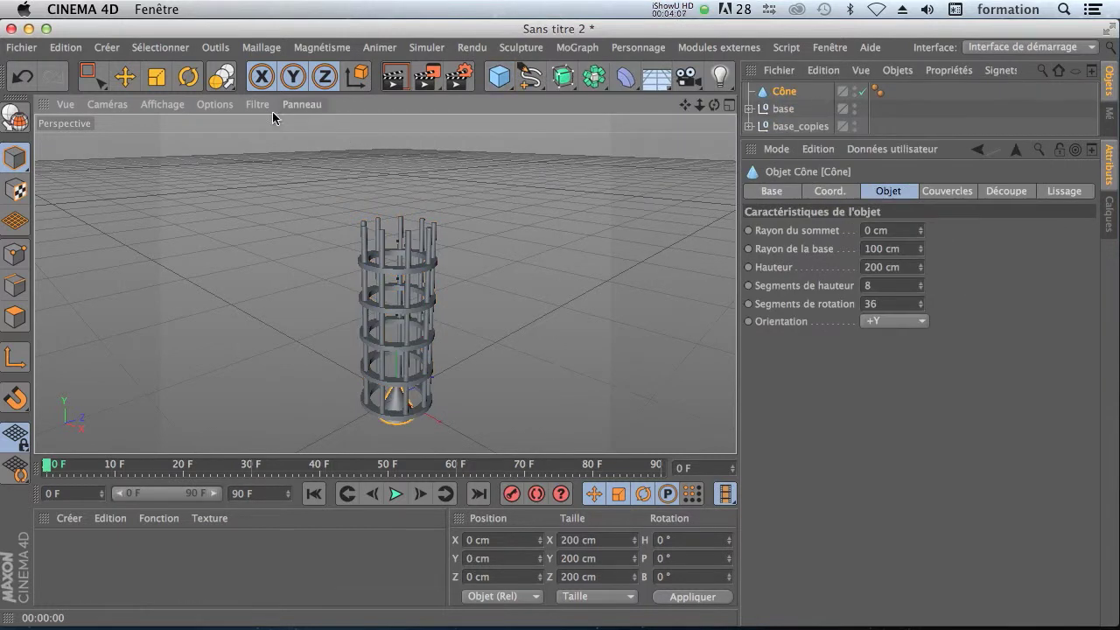
click(125, 76)
mouse_move(396, 308)
mouse_down()
mouse_move(407, 241)
mouse_move(407, 301)
mouse_up()
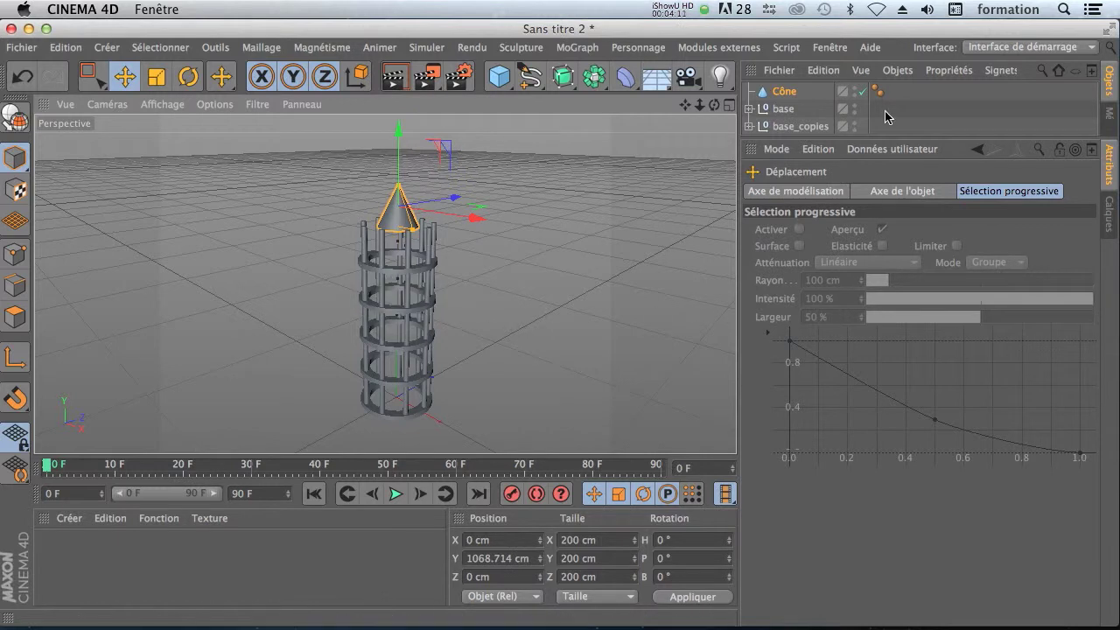
Widen the cone's base radius to about 217 cm and set its top radius to 47 cm.
click(785, 93)
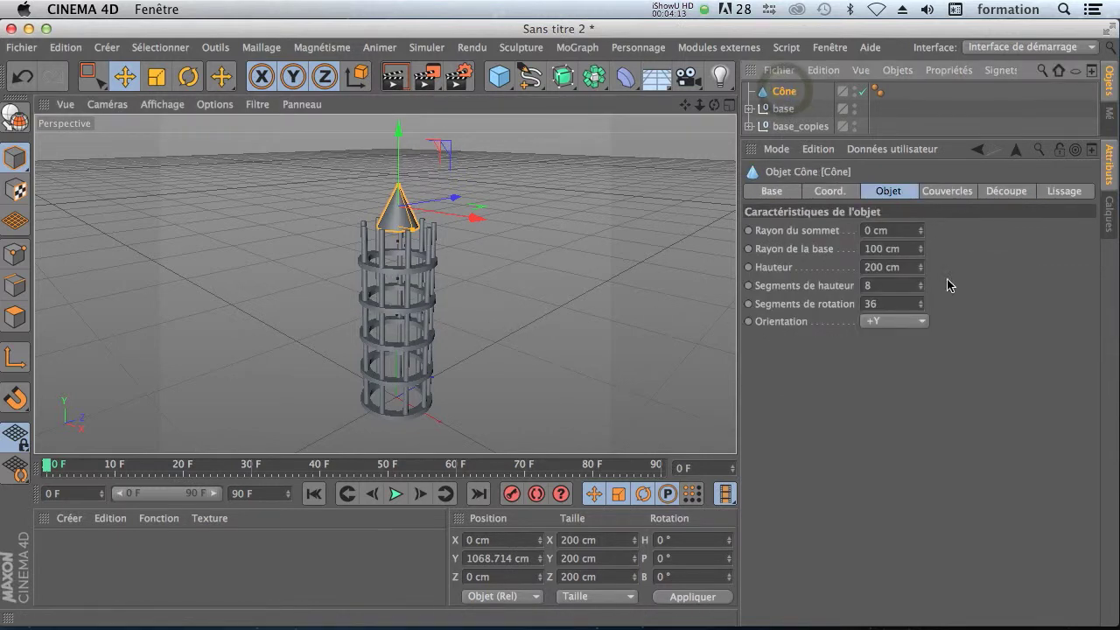
drag(700, 105, 386, 283)
drag(421, 217, 450, 225)
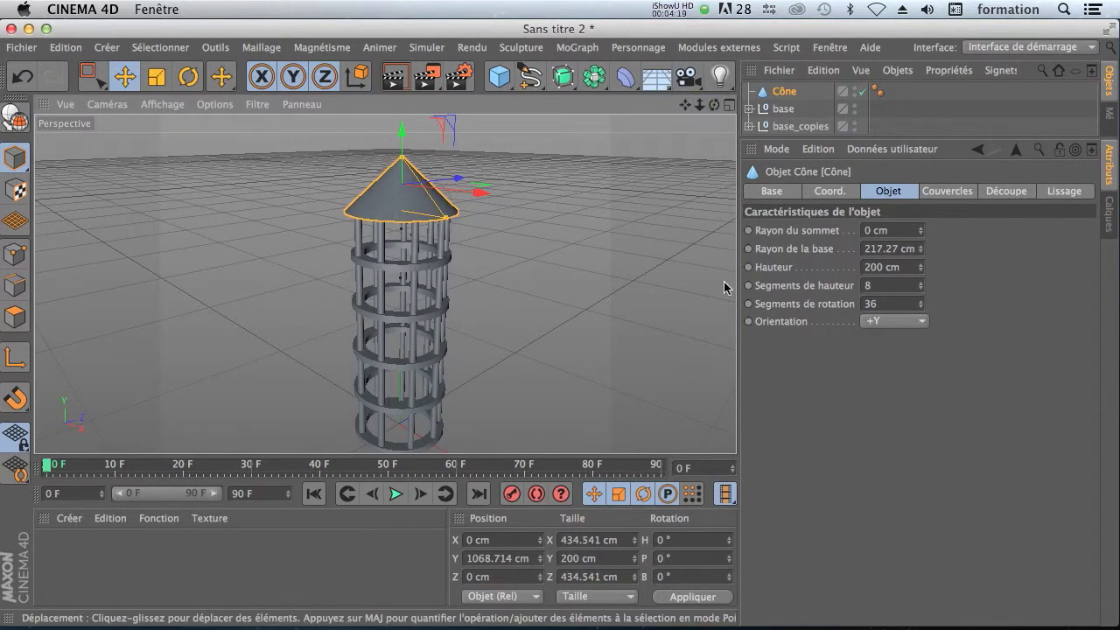
drag(714, 106, 389, 245)
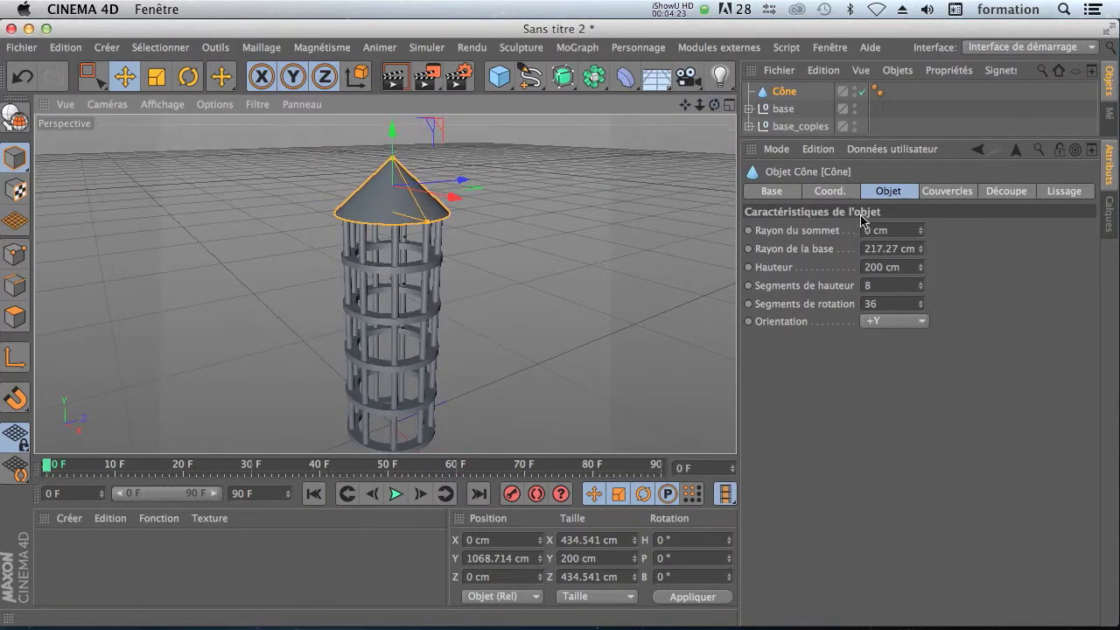
drag(919, 232, 919, 182)
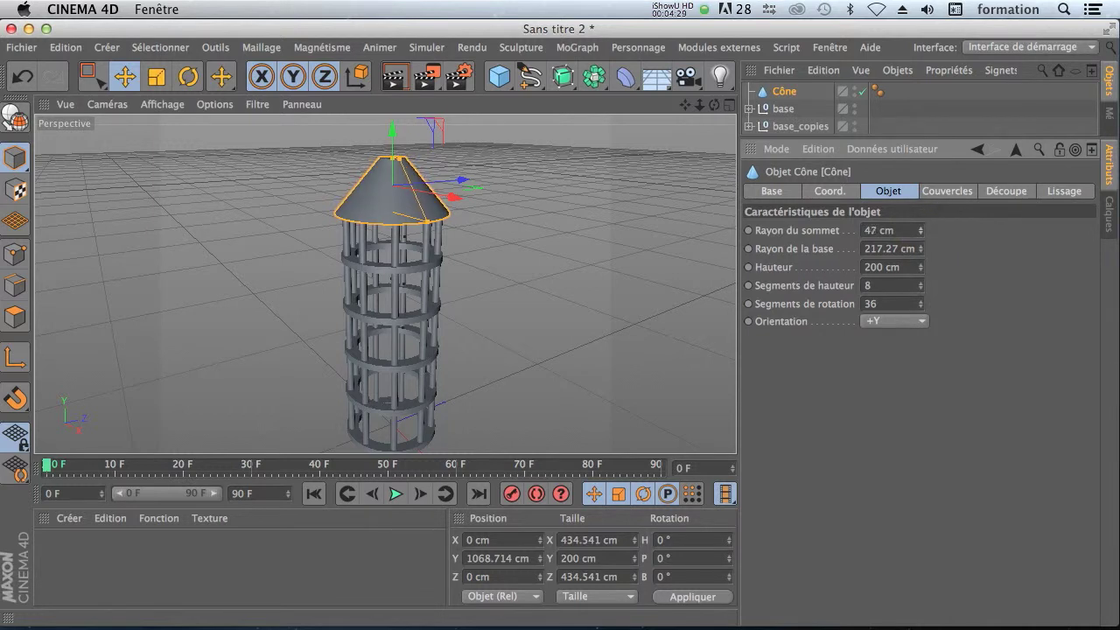
Disable the cone's caps (Couvercles) to compare the shape, and enable them again.
click(942, 195)
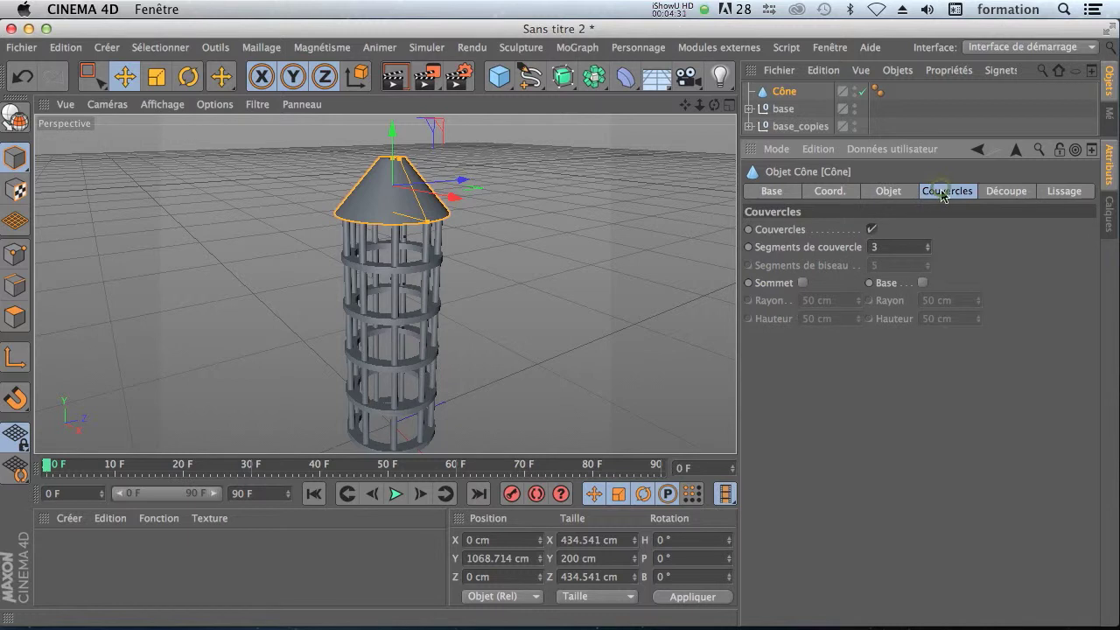
click(872, 230)
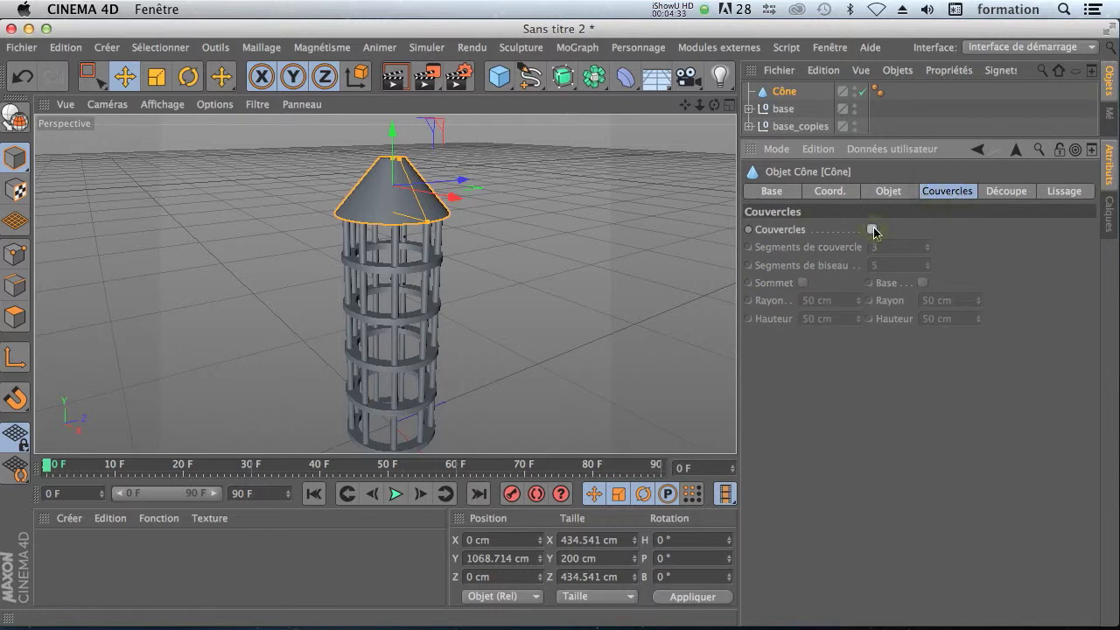
mouse_move(714, 105)
mouse_down()
mouse_move(558, 323)
mouse_move(719, 111)
mouse_up()
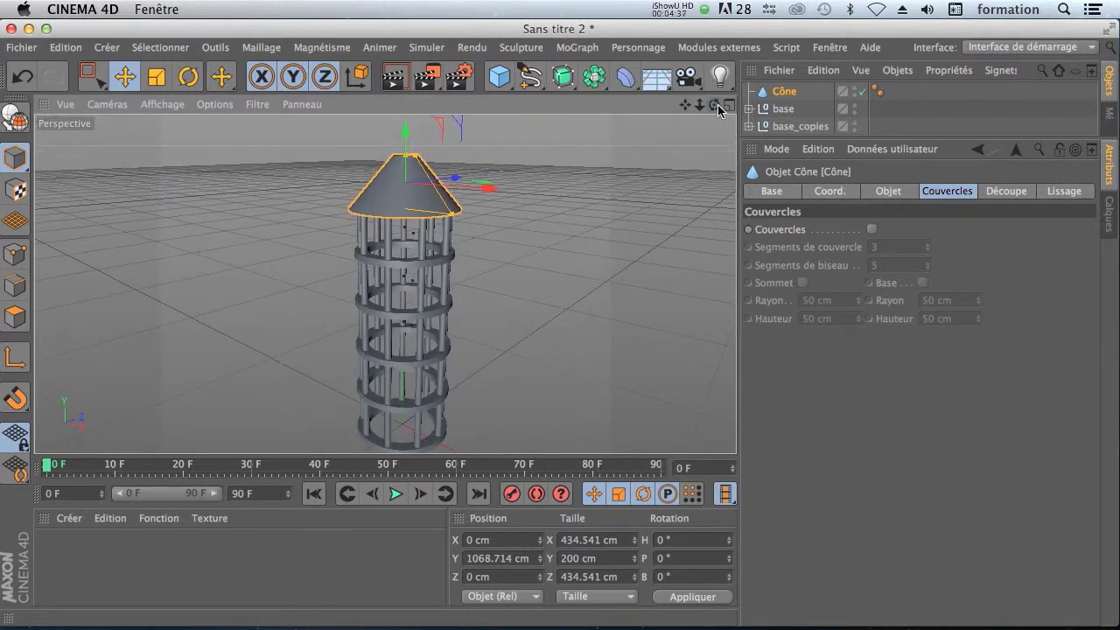
click(872, 231)
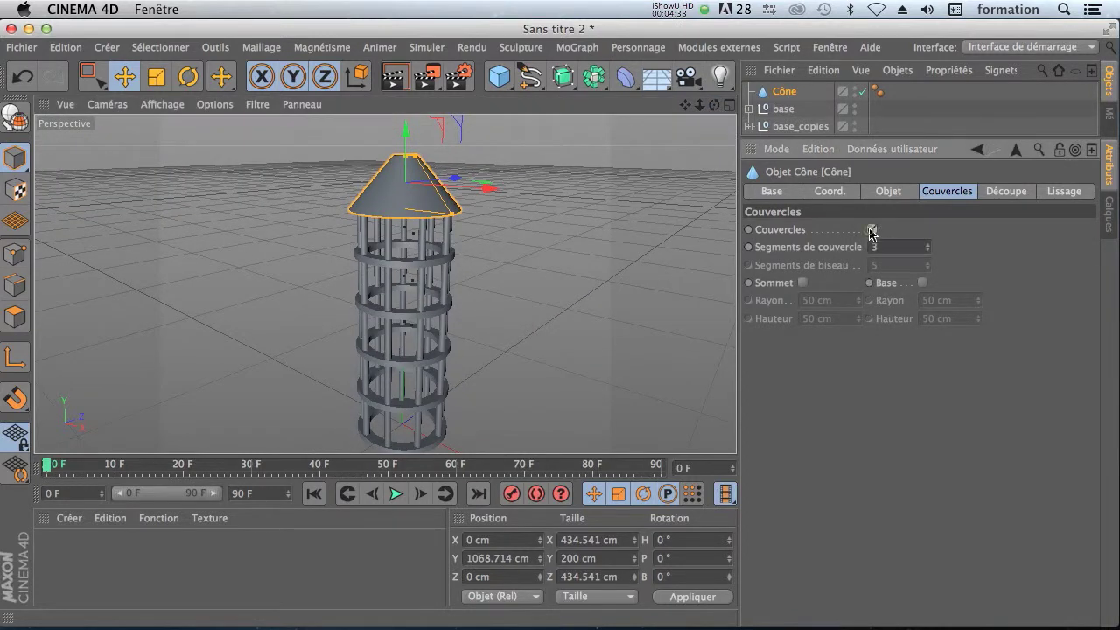
Enable the cone's Sommet rounding, set its radius to 0 cm, and try the Base rounding before disabling it.
click(802, 282)
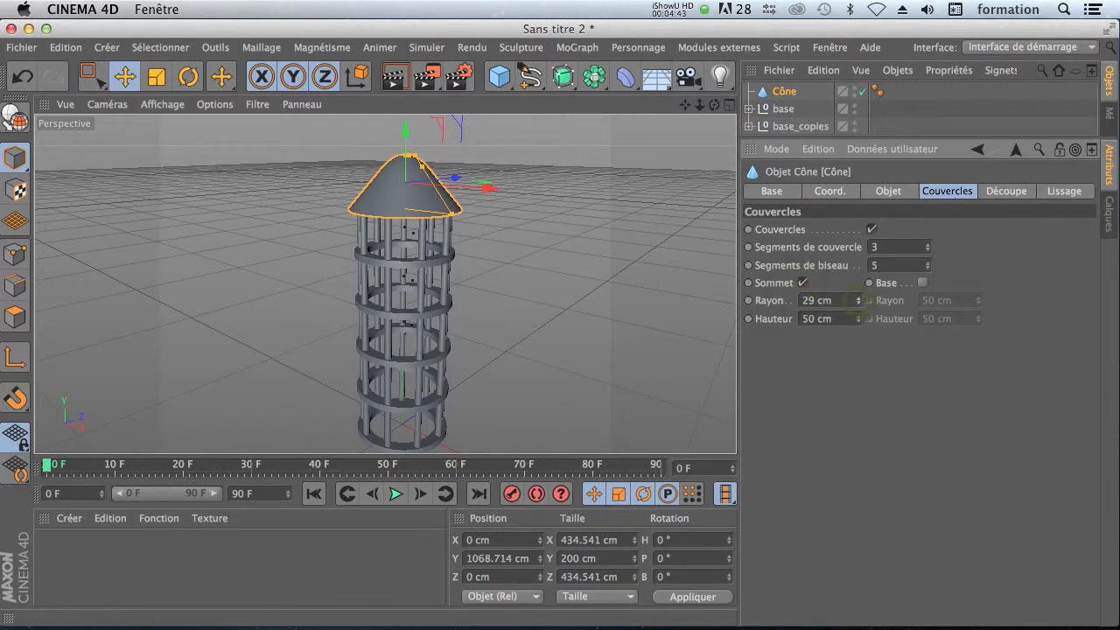
click(922, 284)
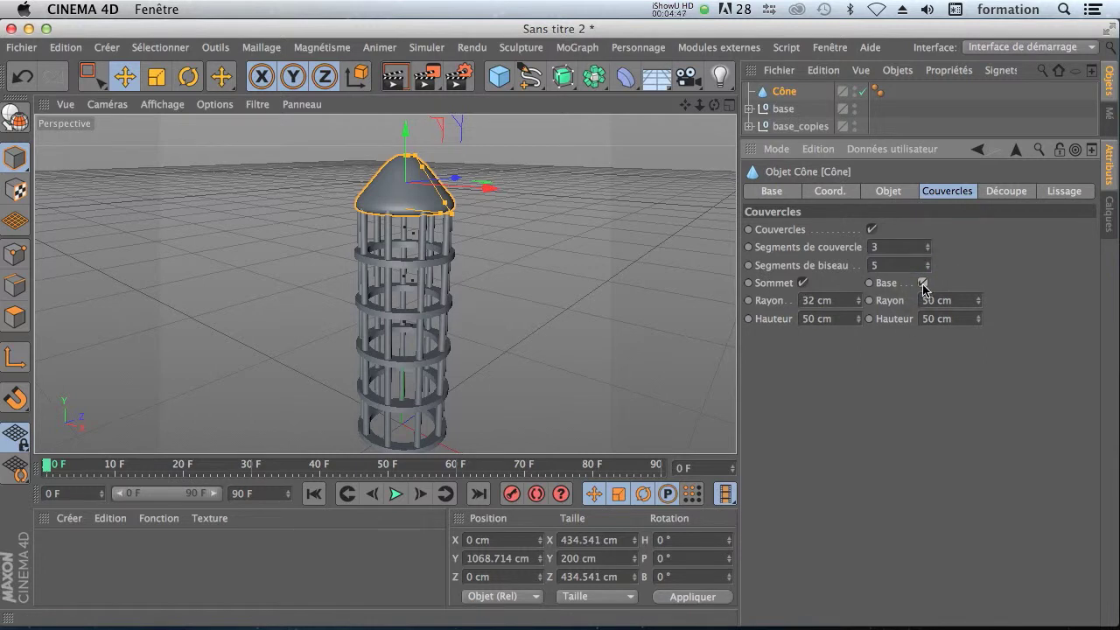
click(923, 283)
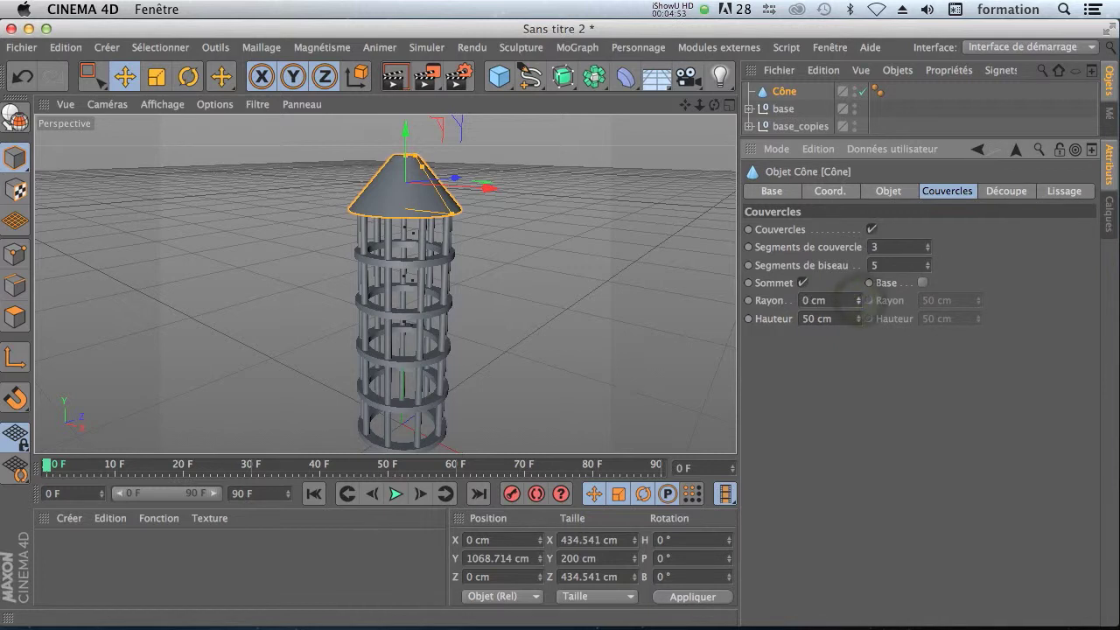
Render the roofed tower in the view and add a Sol floor object beneath it.
click(395, 77)
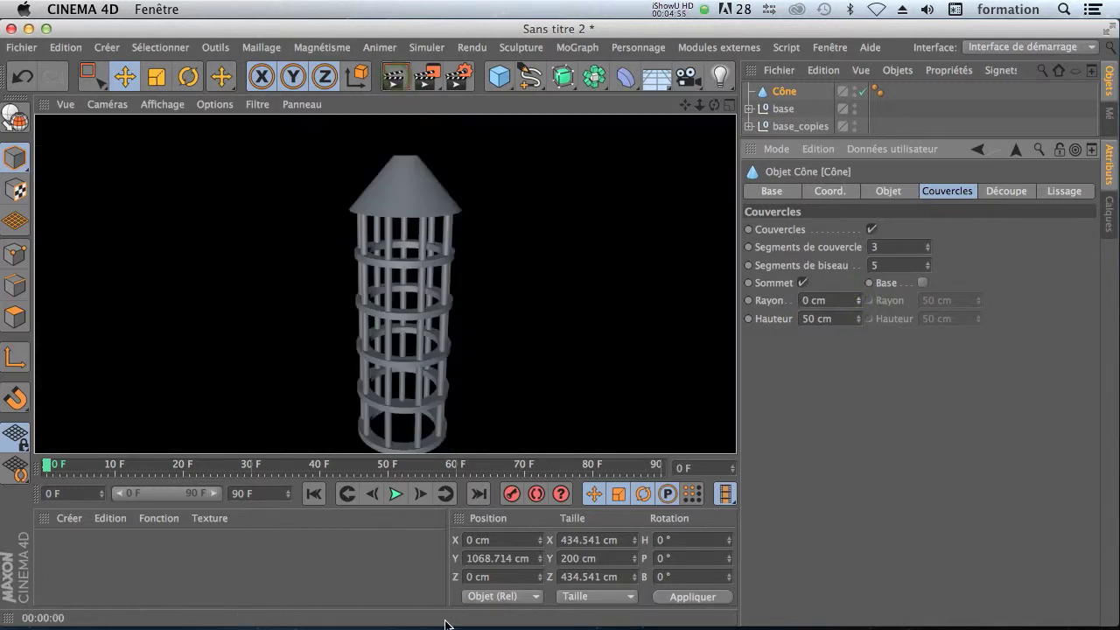
drag(701, 105, 630, 108)
drag(656, 74, 692, 54)
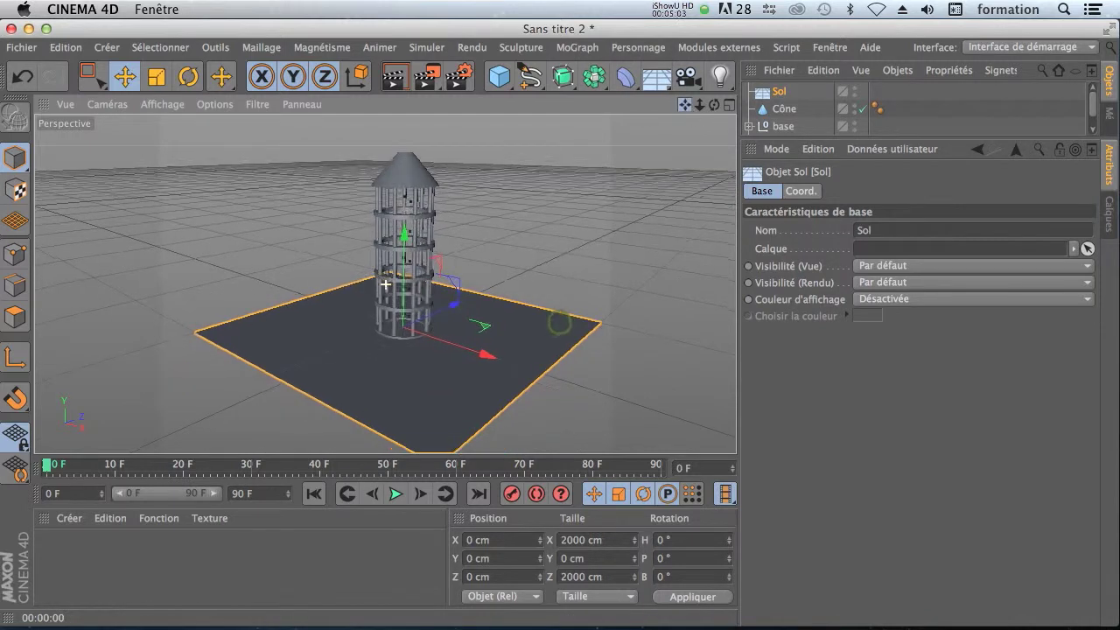